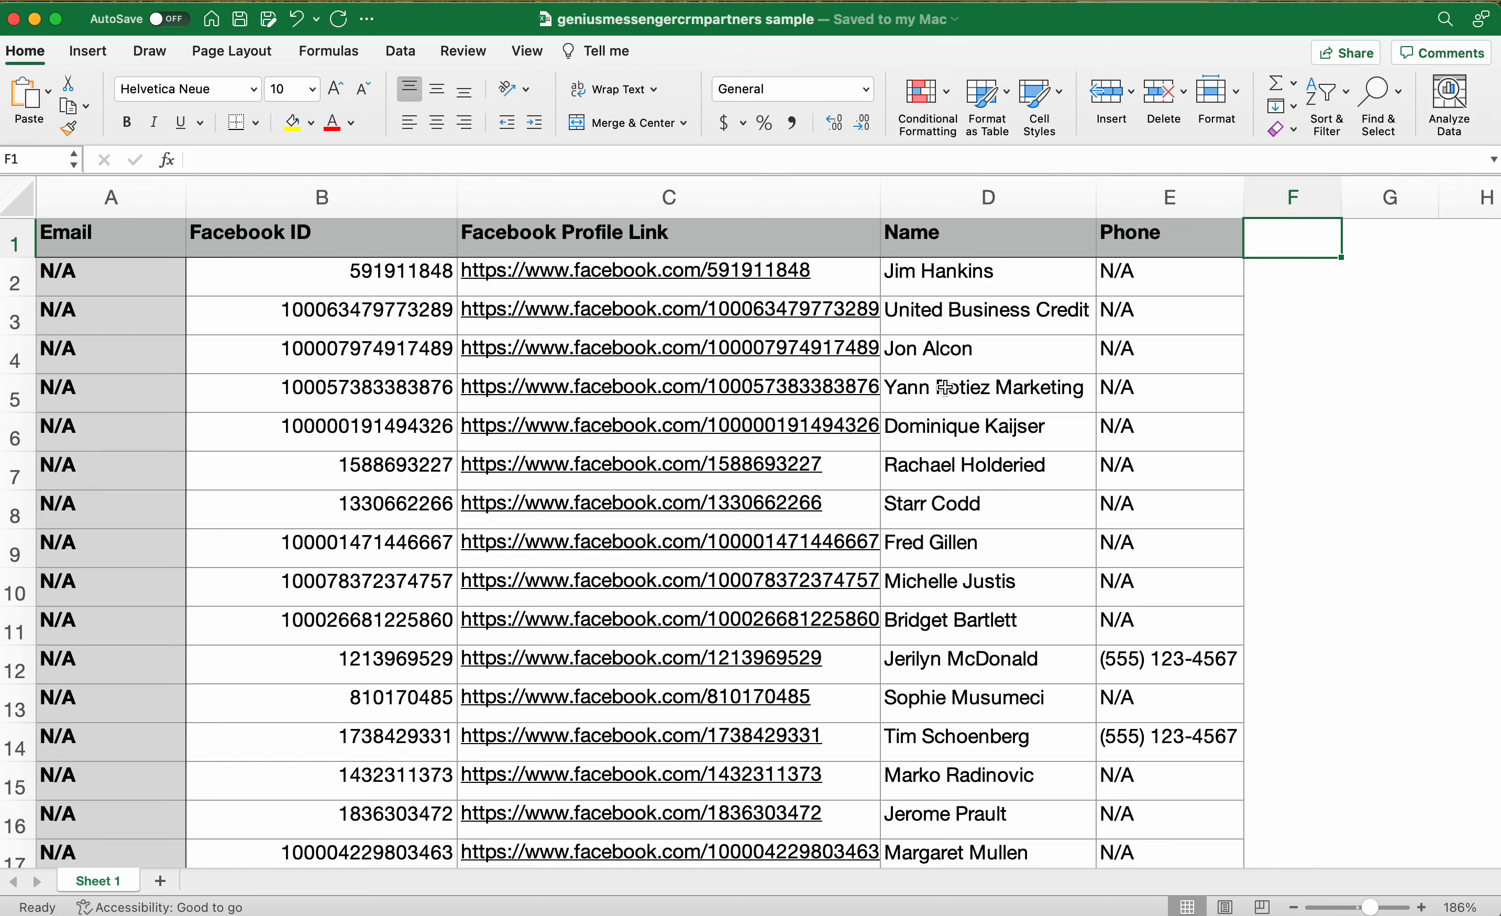
Step: Look through the Name column for entries made up of more than a first and last name
{"action": "left_click", "coordinate": [946, 315]}
{"action": "left_click", "coordinate": [950, 393]}
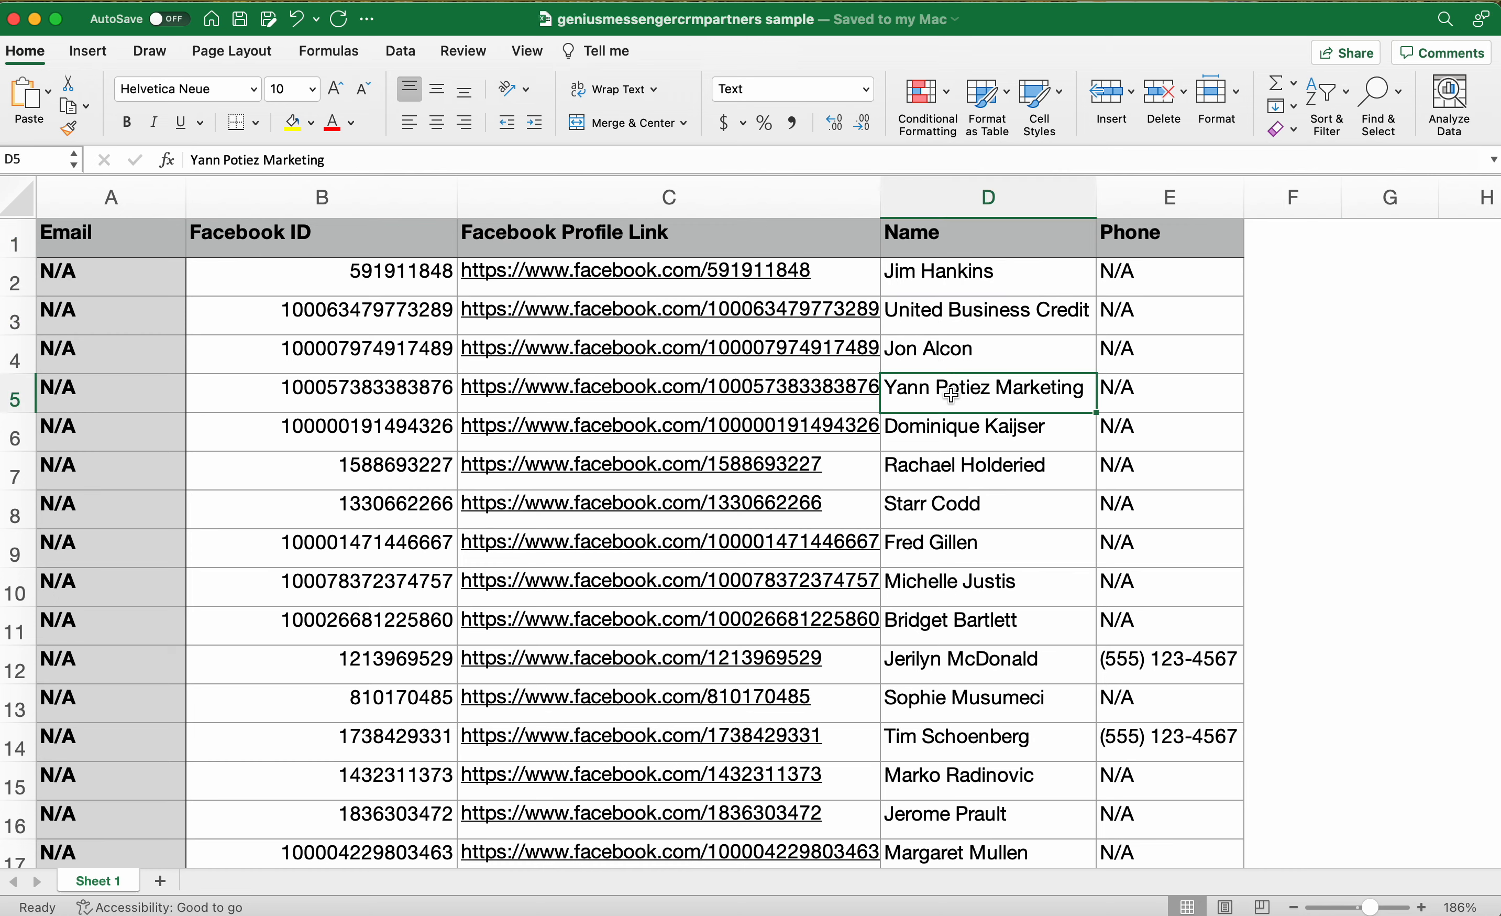
{"action": "scroll", "coordinate": [958, 646], "scroll_direction": "down", "scroll_amount": 5}
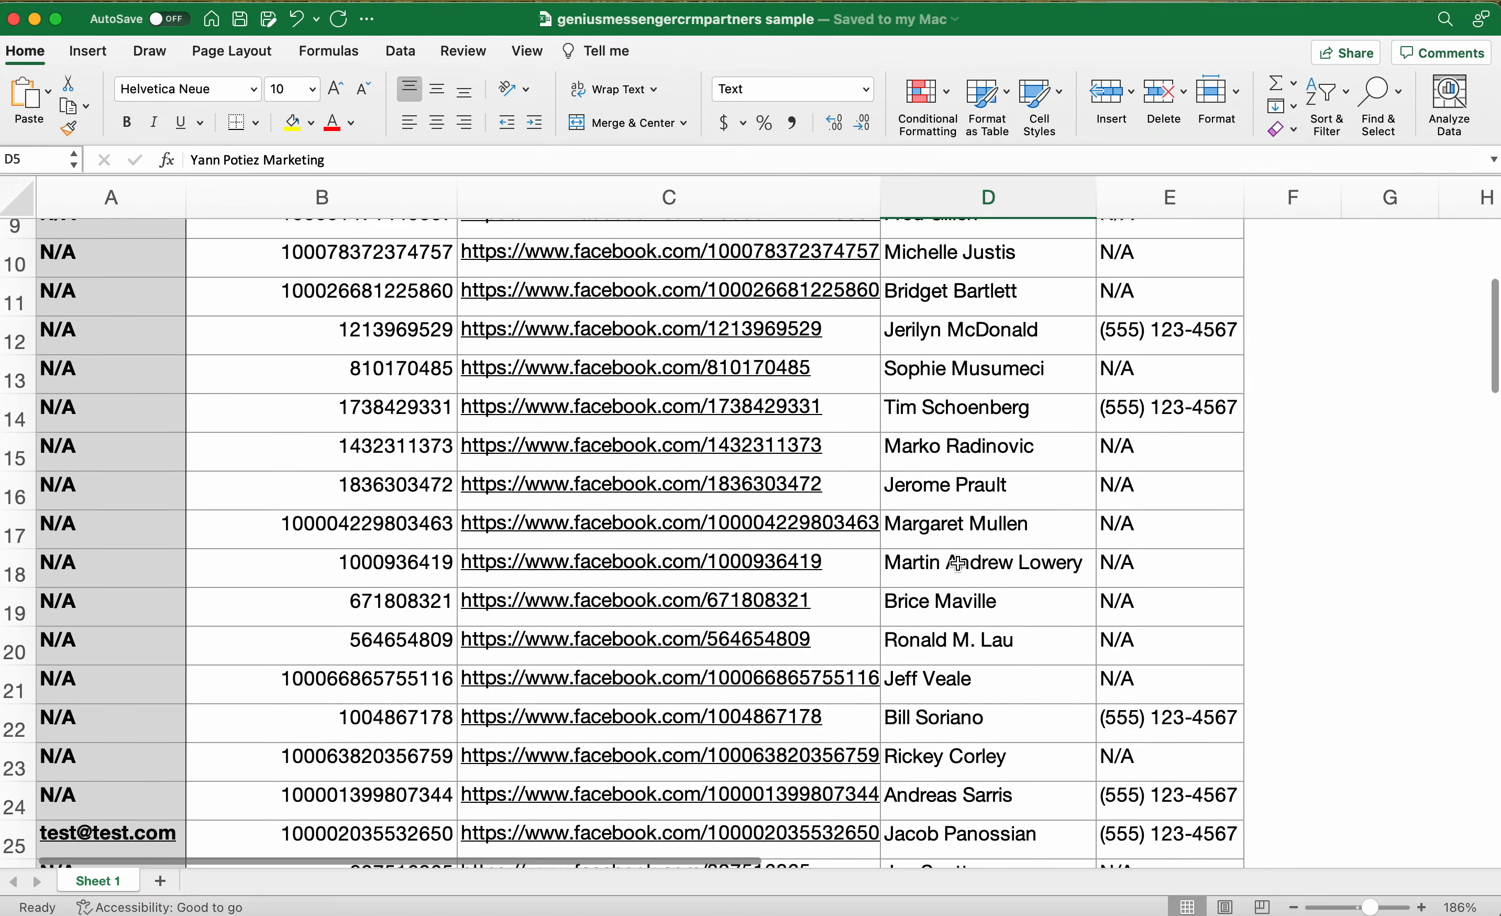
{"action": "left_click", "coordinate": [957, 563]}
{"action": "left_click", "coordinate": [956, 640]}
{"action": "scroll", "coordinate": [949, 641], "scroll_direction": "up", "scroll_amount": 5}
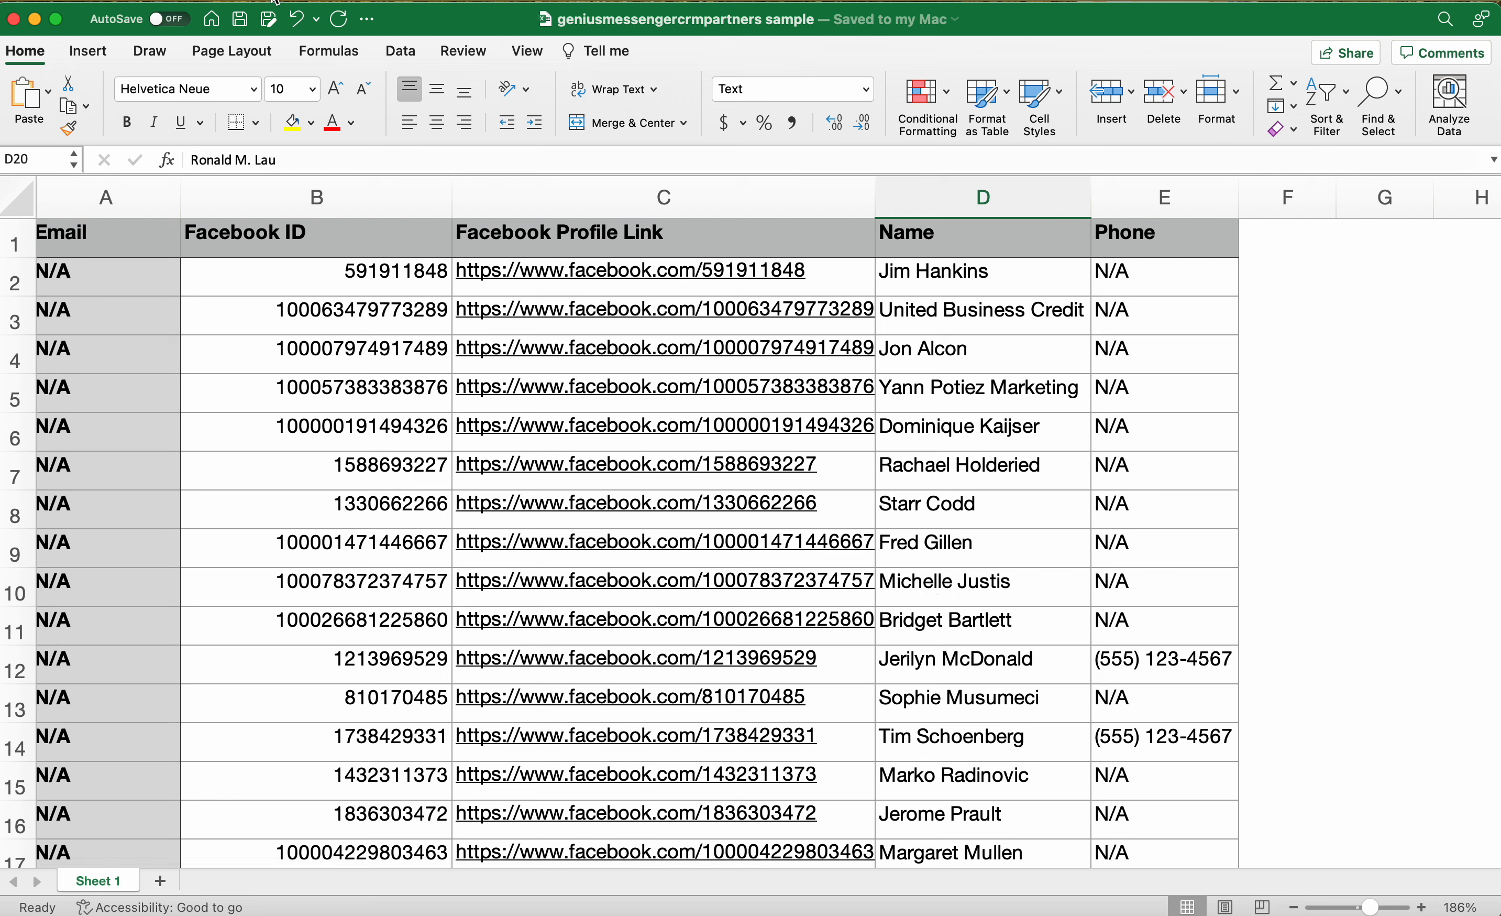
Step: Insert two blank columns between the Name and Phone columns
{"action": "left_click", "coordinate": [1170, 213]}
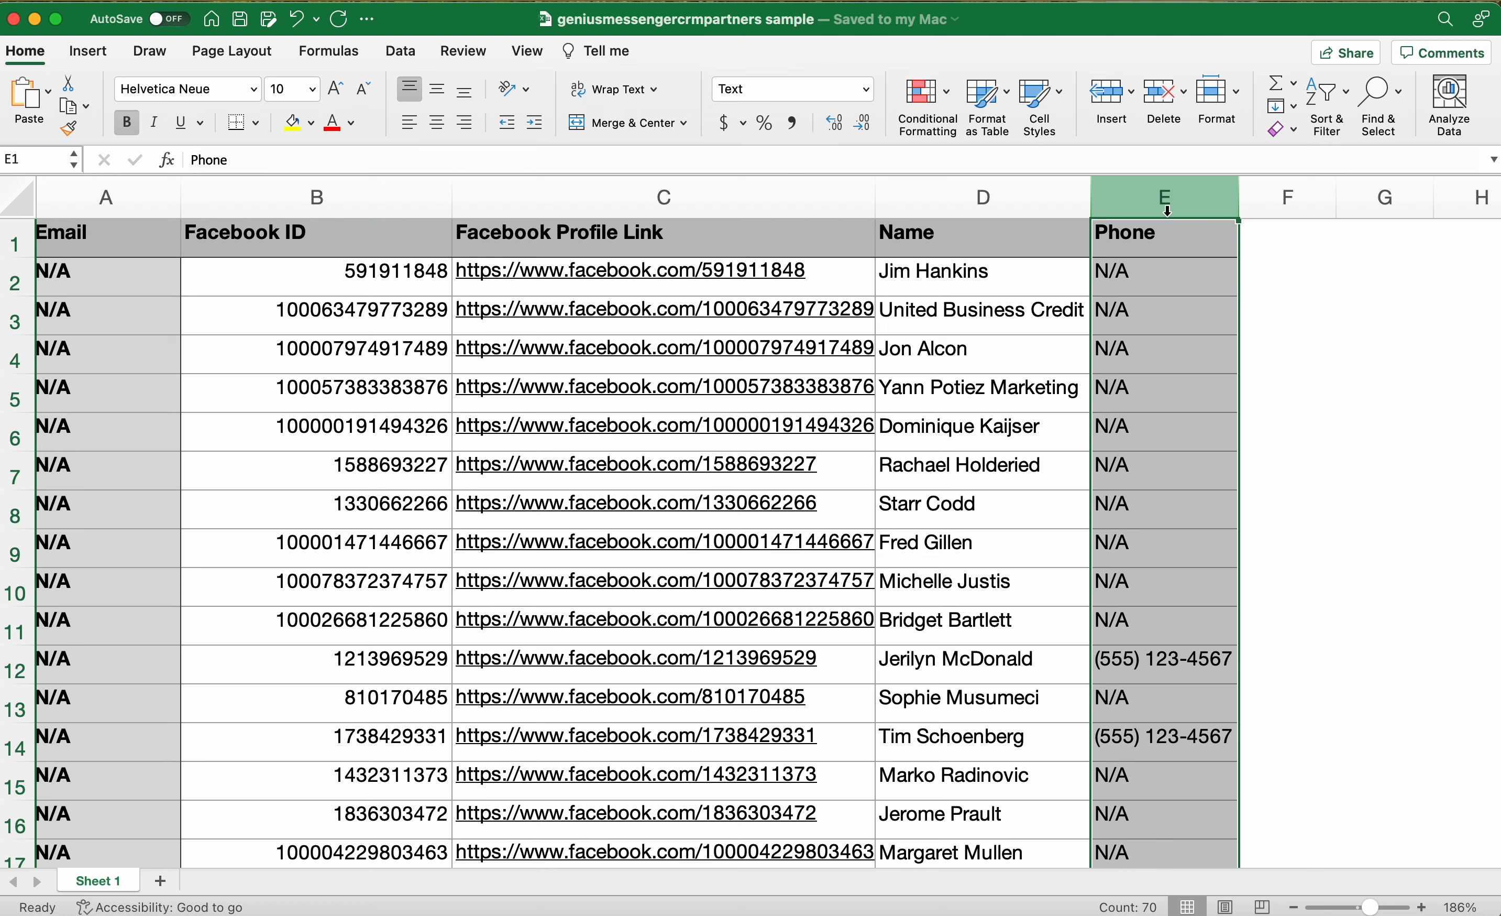
{"action": "left_click", "coordinate": [271, 0]}
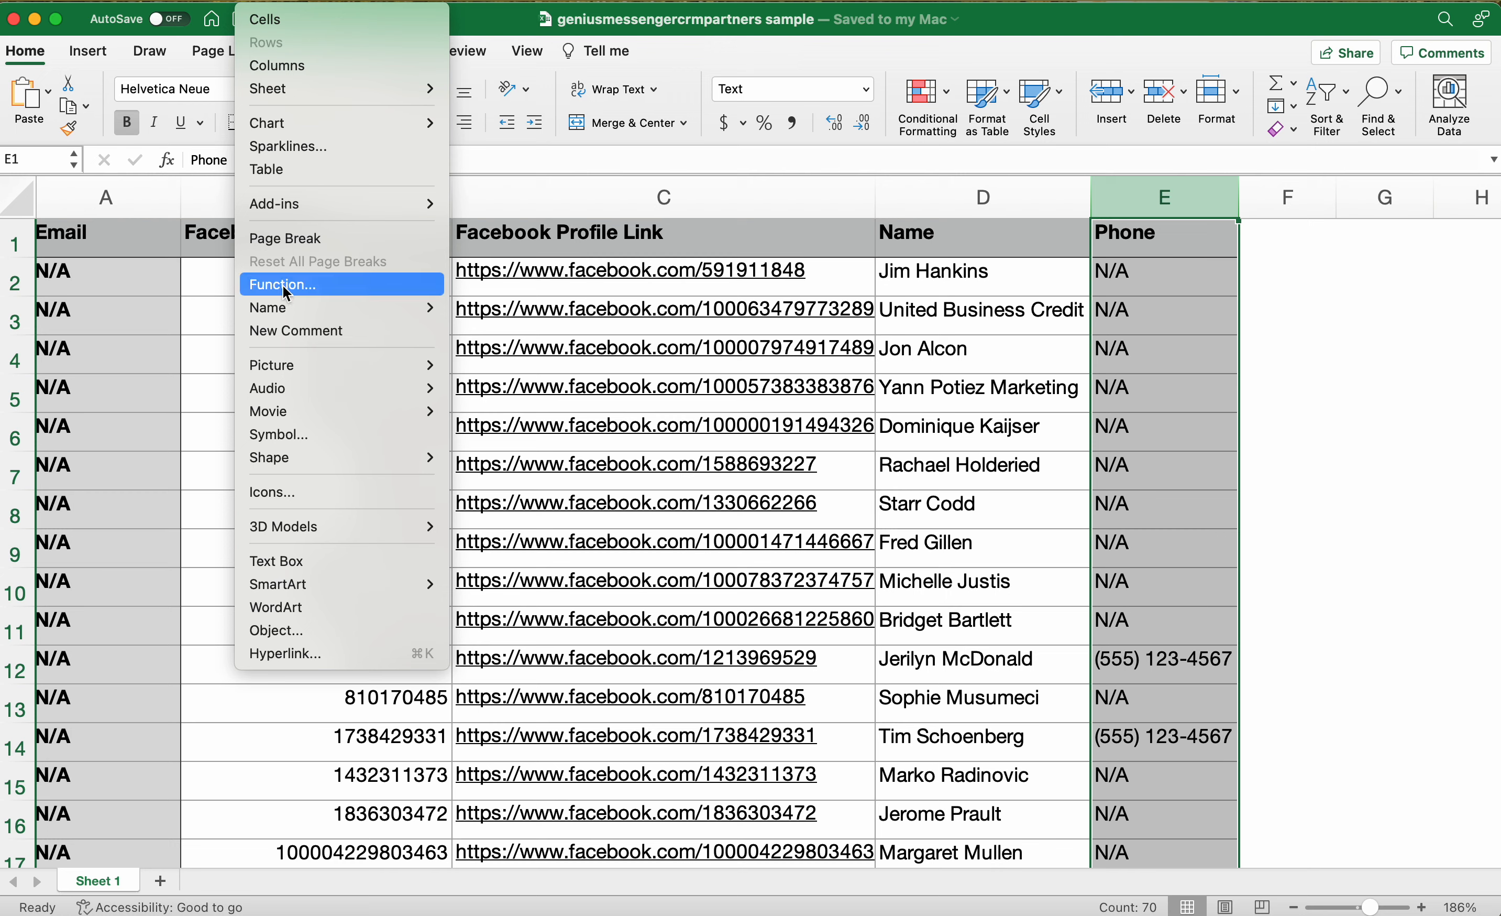
{"action": "left_click", "coordinate": [284, 66]}
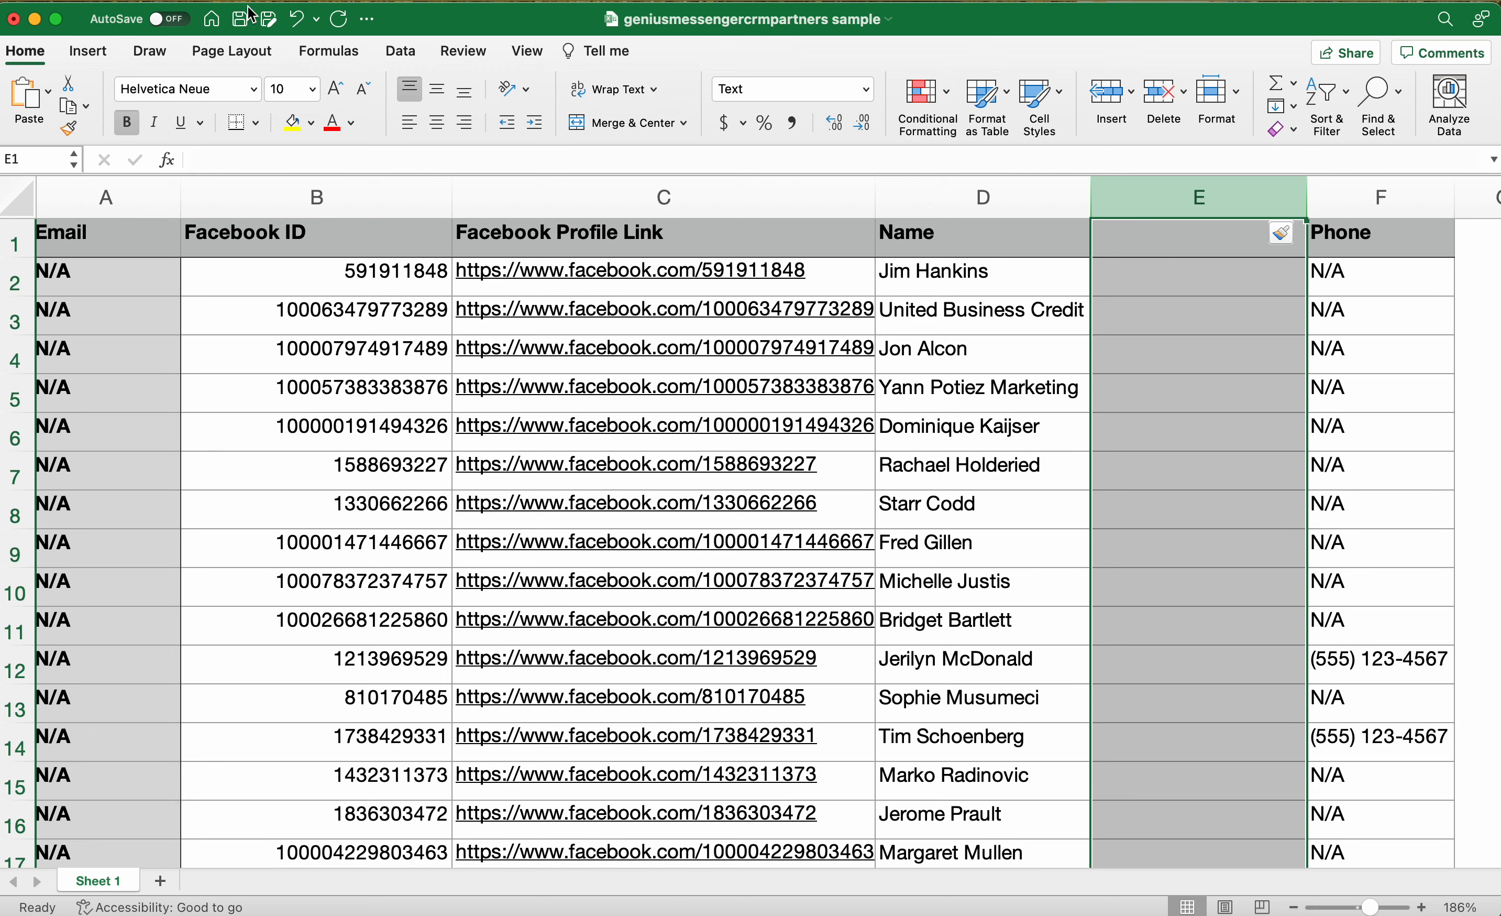
{"action": "left_click", "coordinate": [270, 1]}
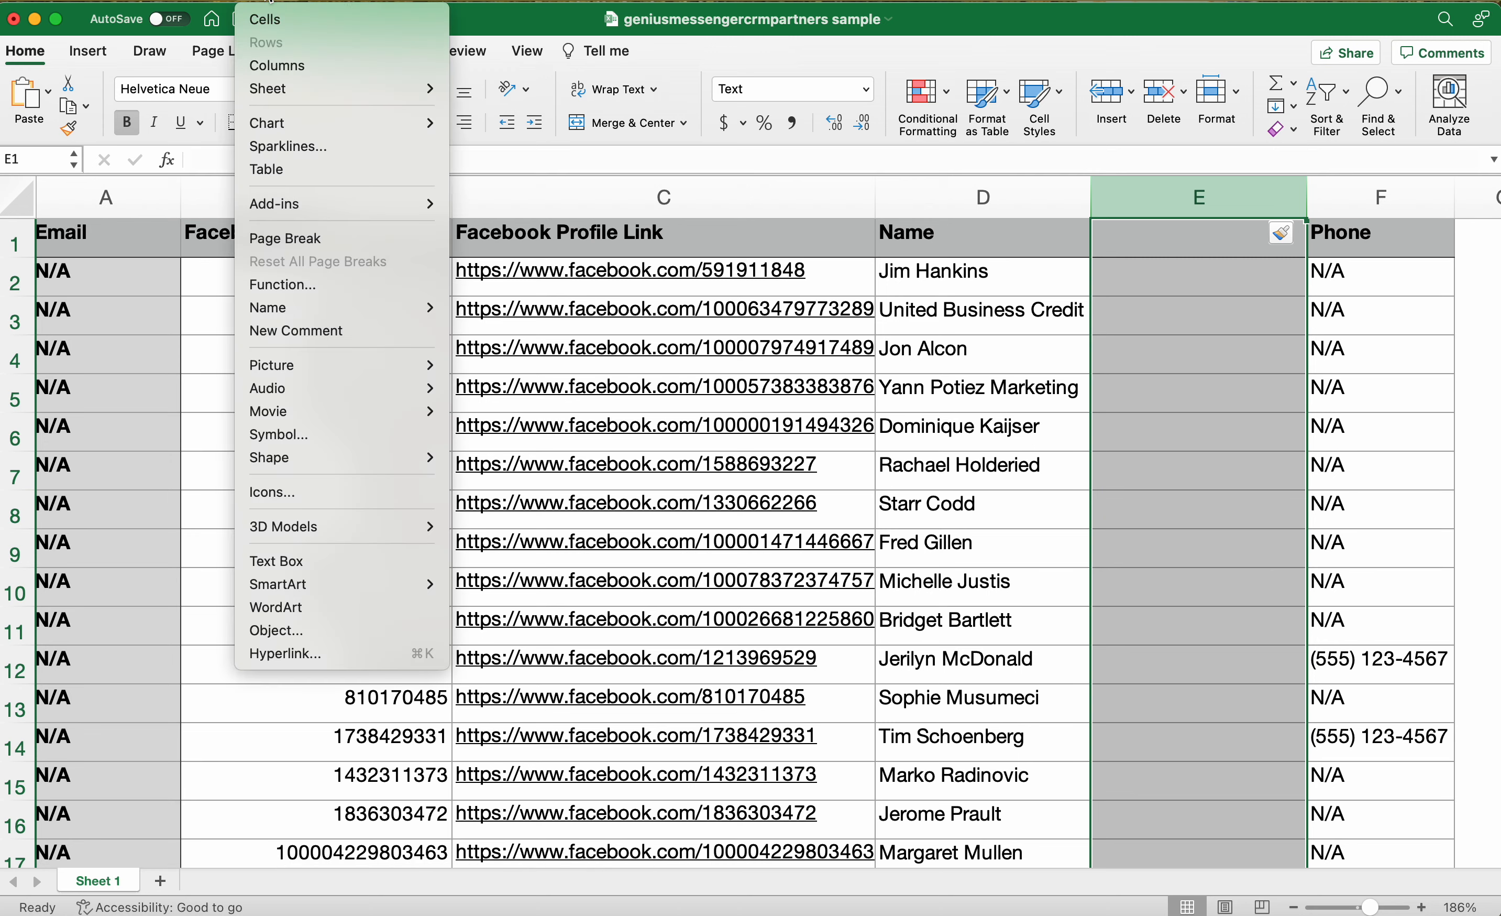
{"action": "left_click", "coordinate": [287, 73]}
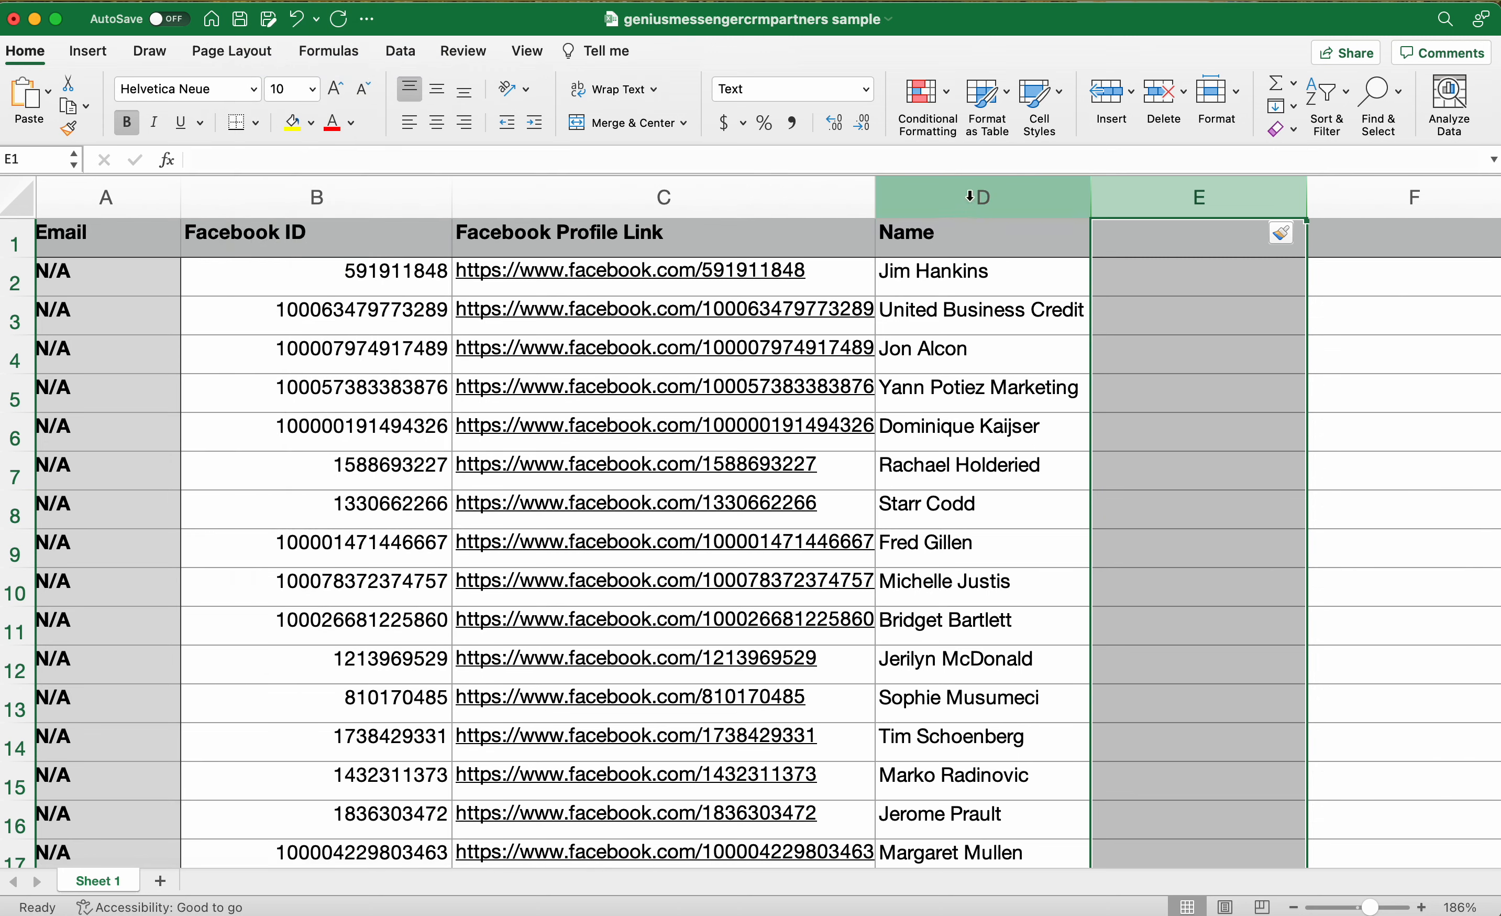
{"action": "left_click_drag", "start_coordinate": [969, 196], "coordinate": [1156, 192]}
{"action": "left_click", "coordinate": [1173, 195]}
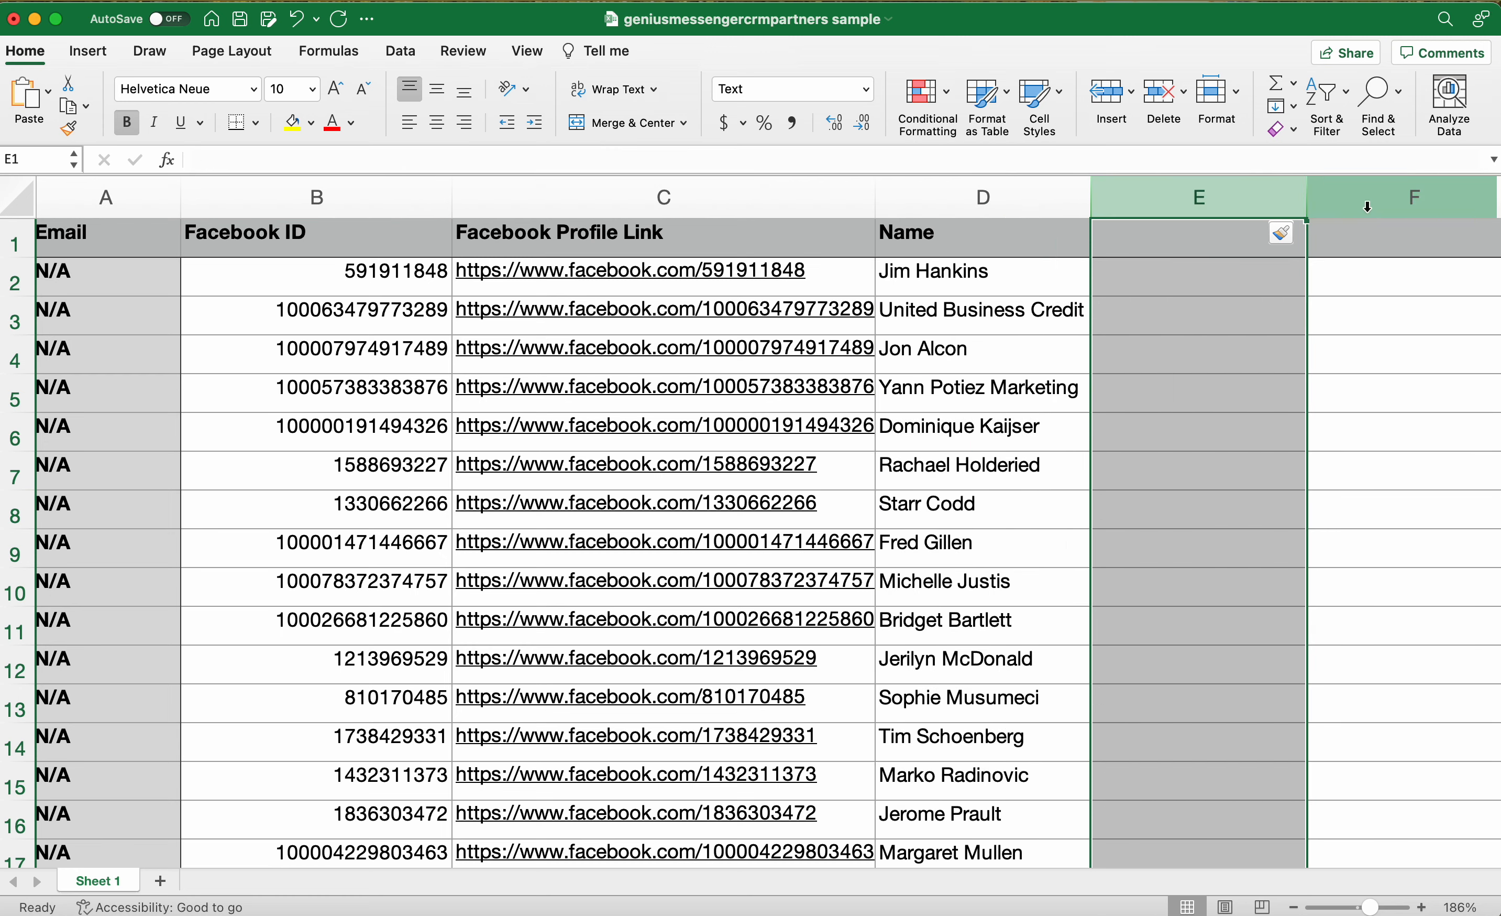
{"action": "left_click", "coordinate": [1392, 197]}
{"action": "left_click", "coordinate": [1284, 197]}
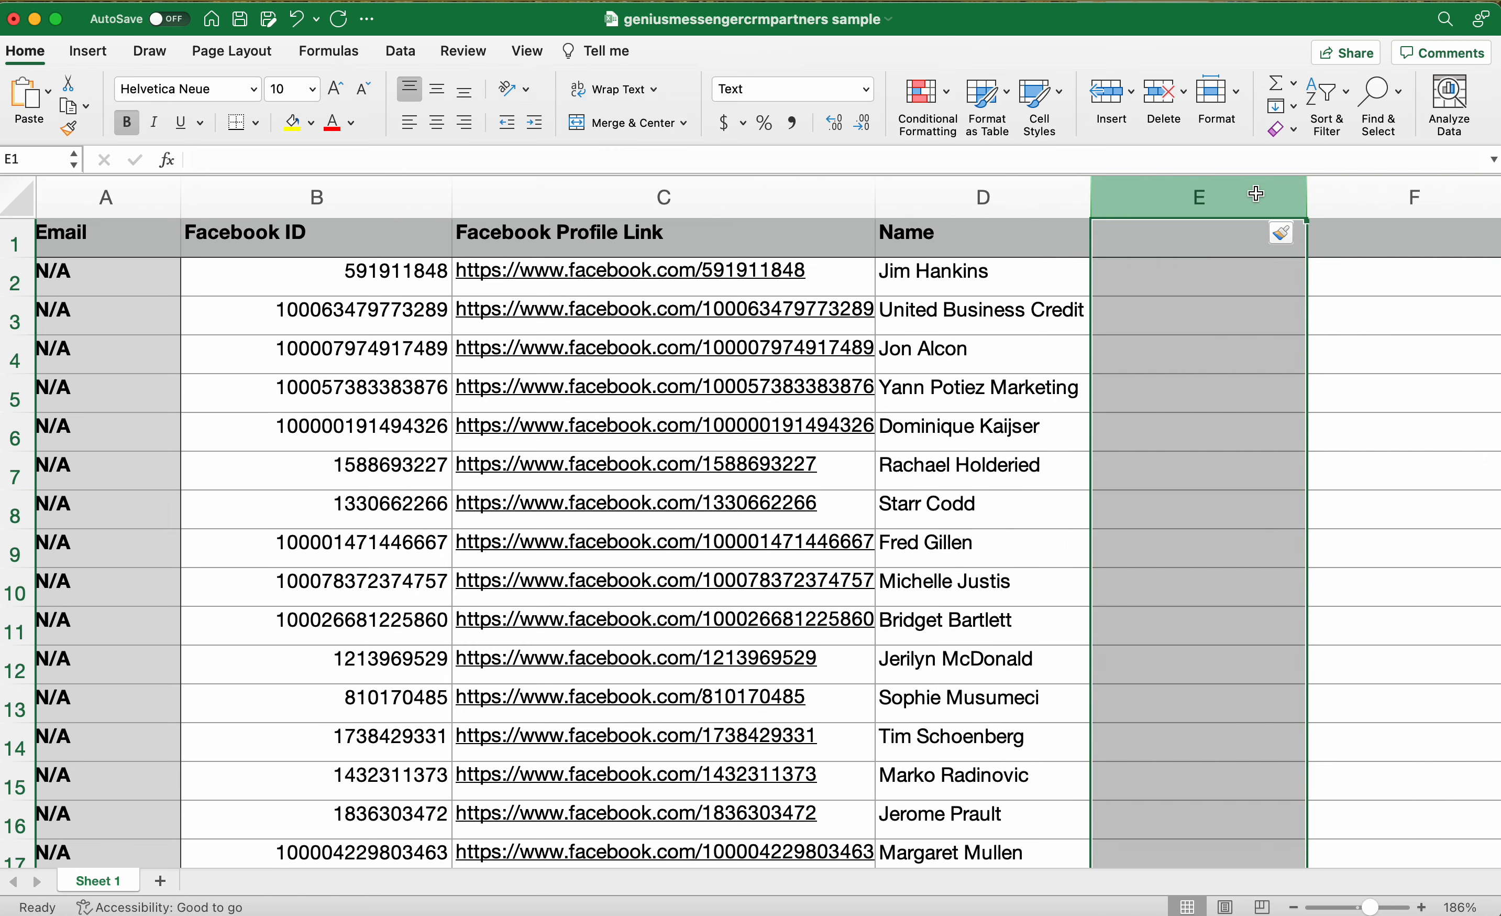
Step: Start Text to Columns on the whole Name column, treating its data as delimited
{"action": "left_click", "coordinate": [1012, 210]}
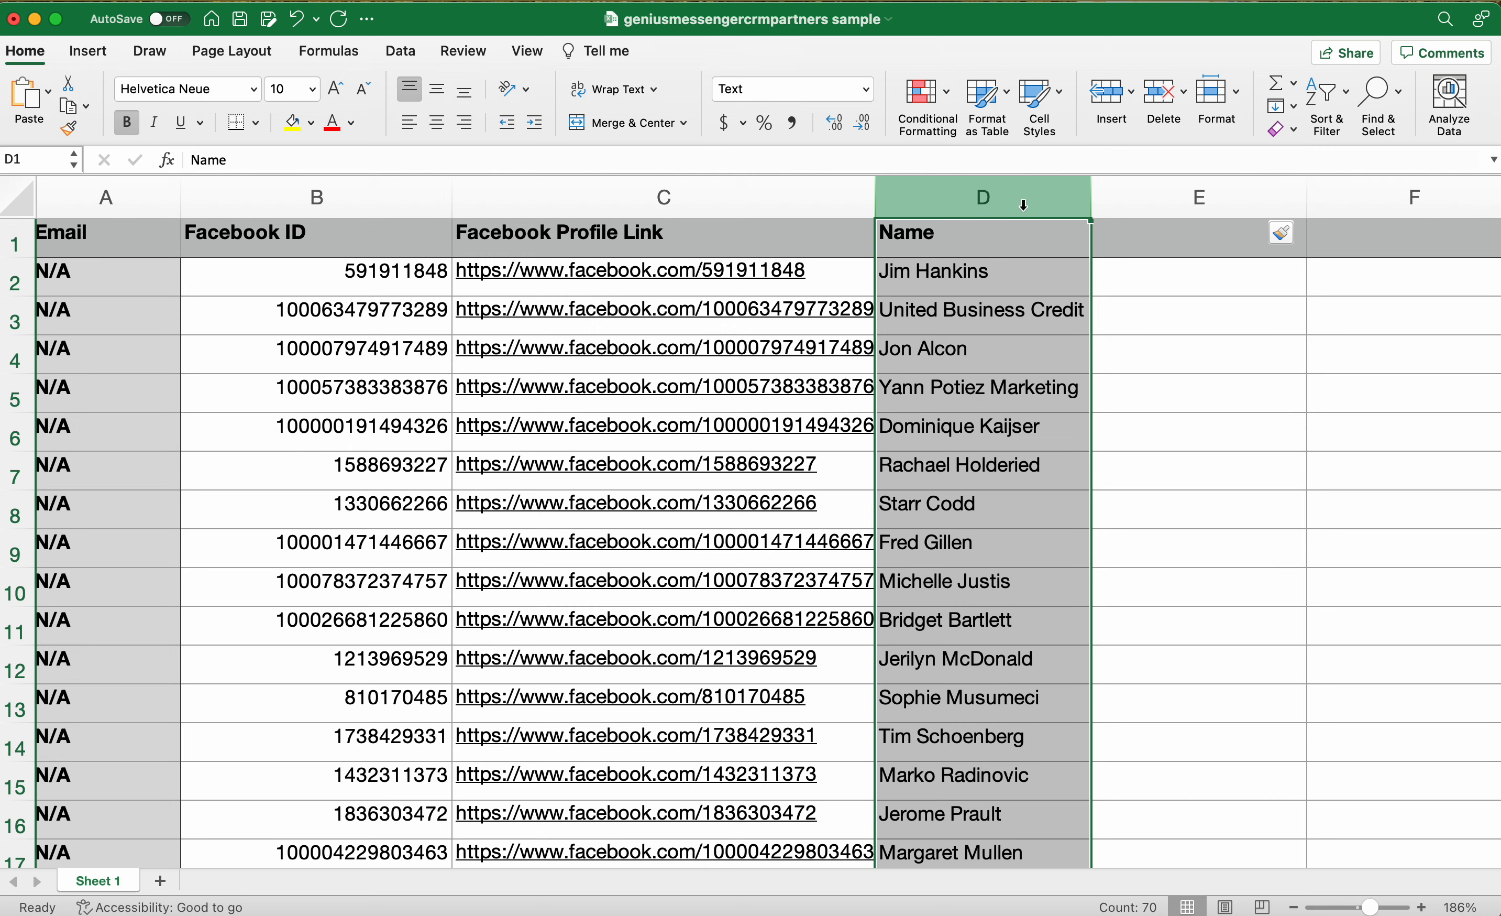
{"action": "scroll", "coordinate": [964, 335], "scroll_direction": "right", "scroll_amount": 1}
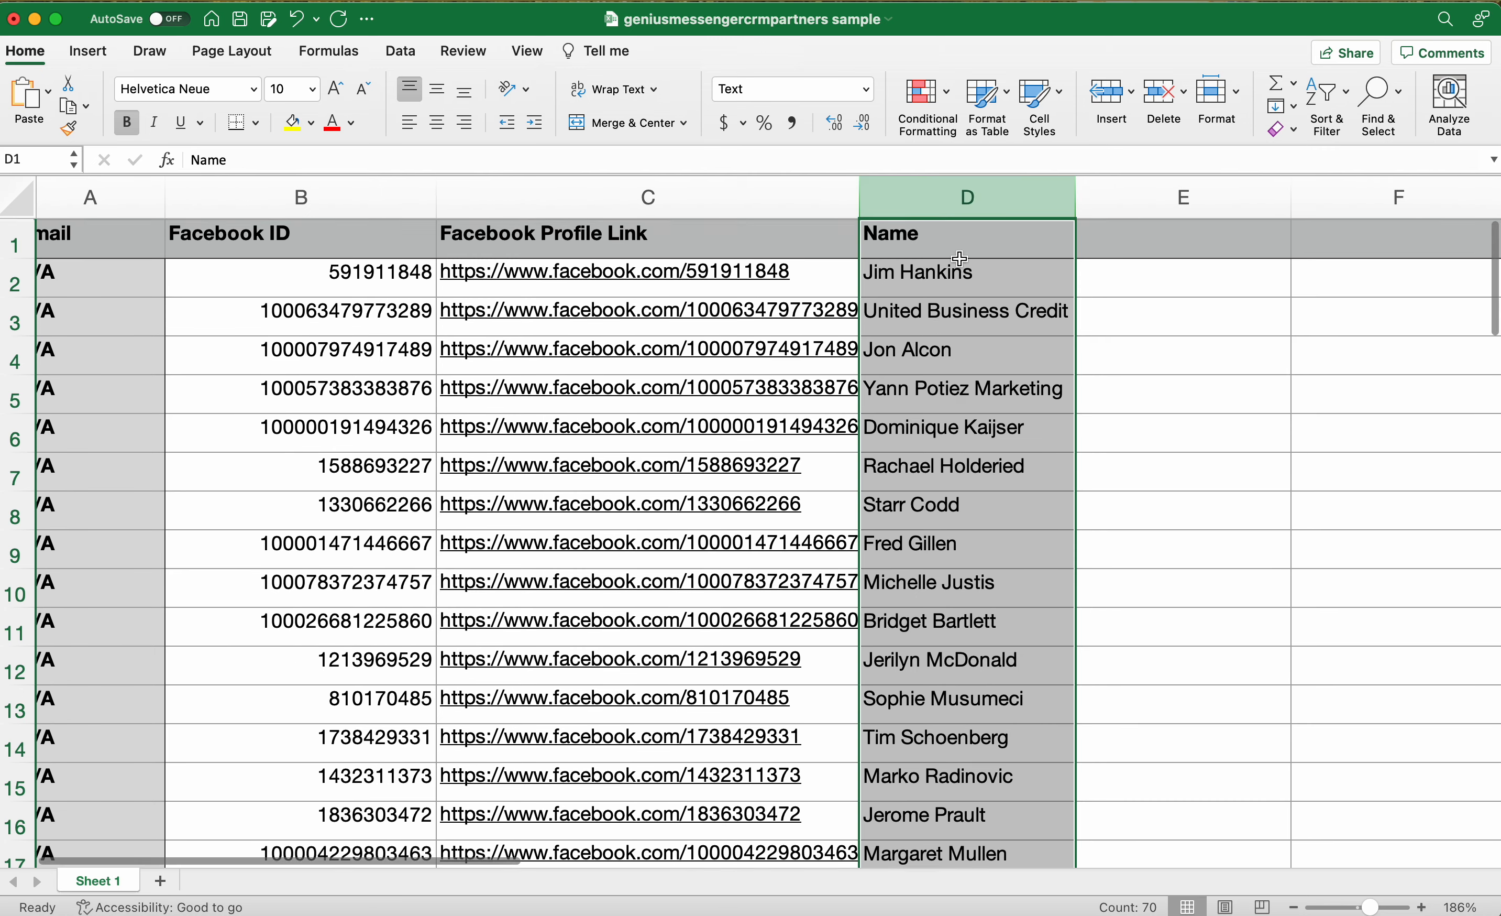
{"action": "left_click", "coordinate": [401, 52]}
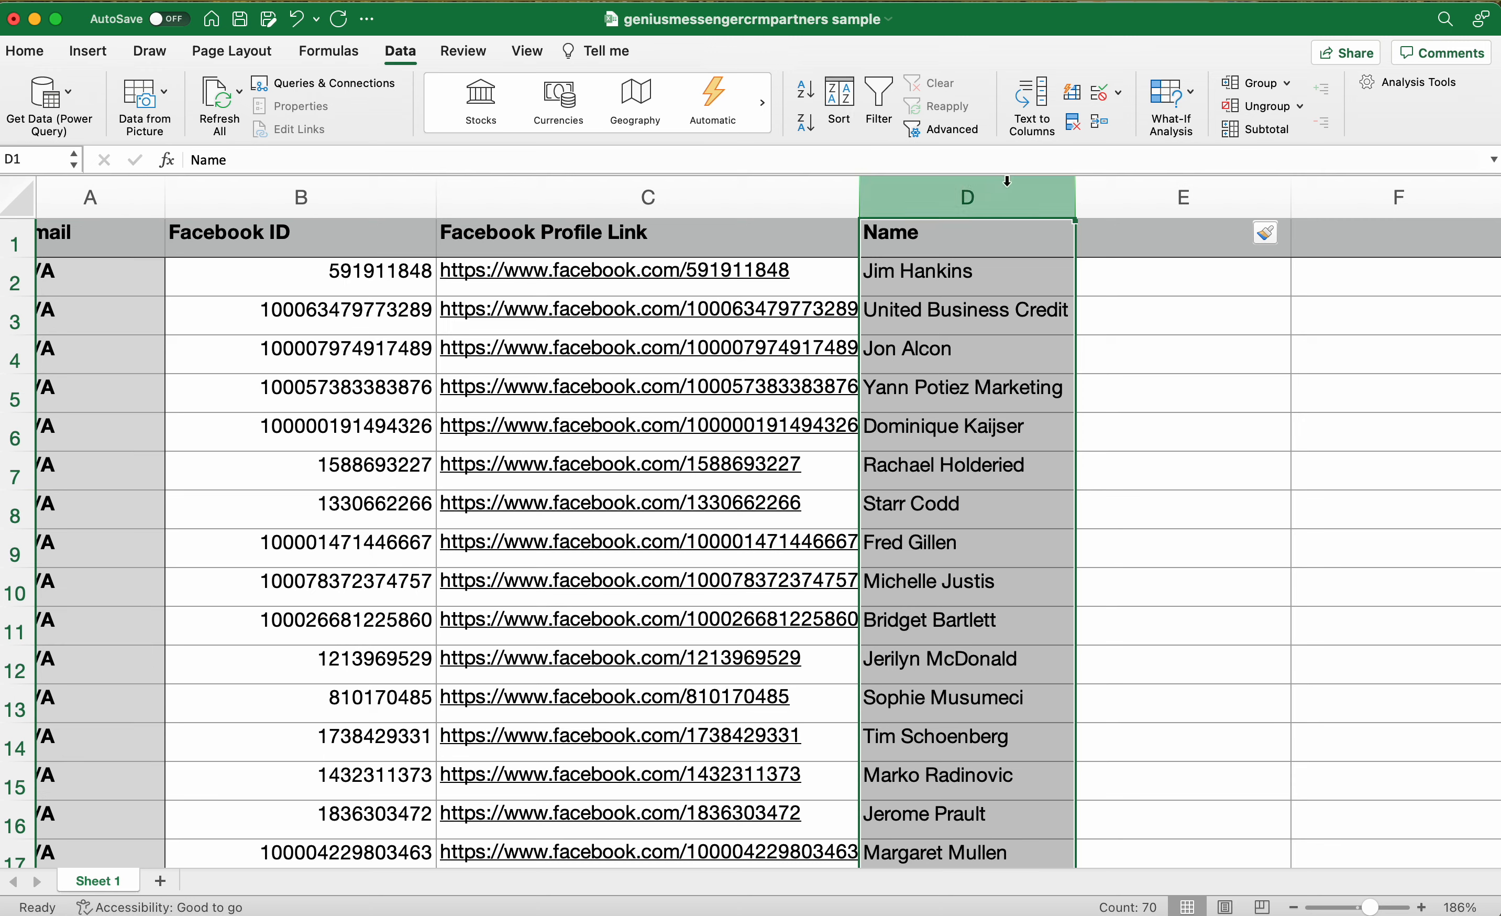
{"action": "left_click", "coordinate": [1038, 104]}
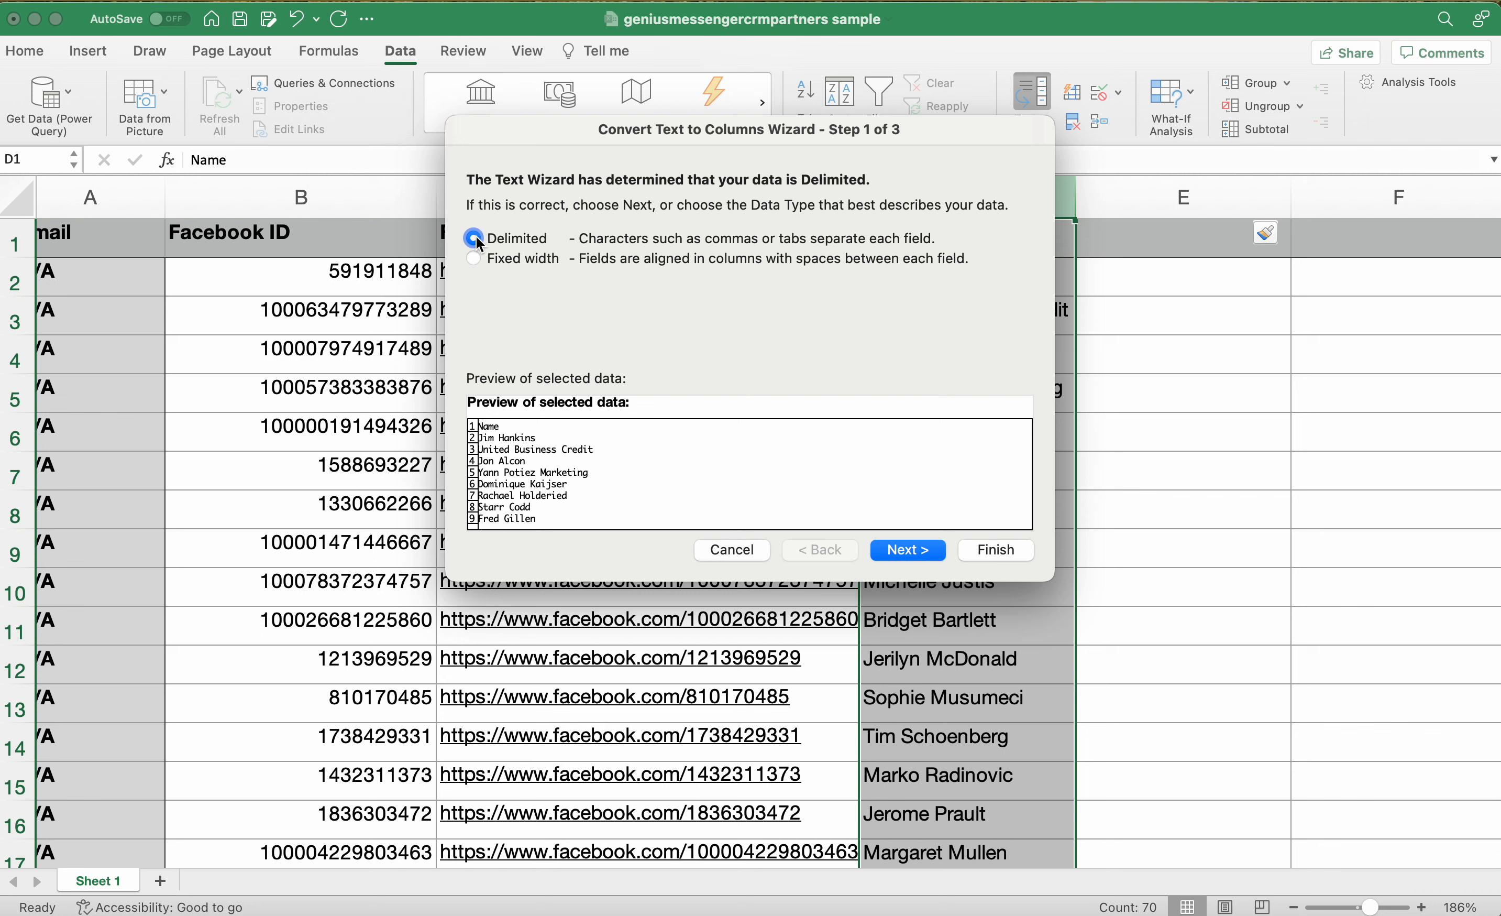
{"action": "left_click", "coordinate": [888, 547]}
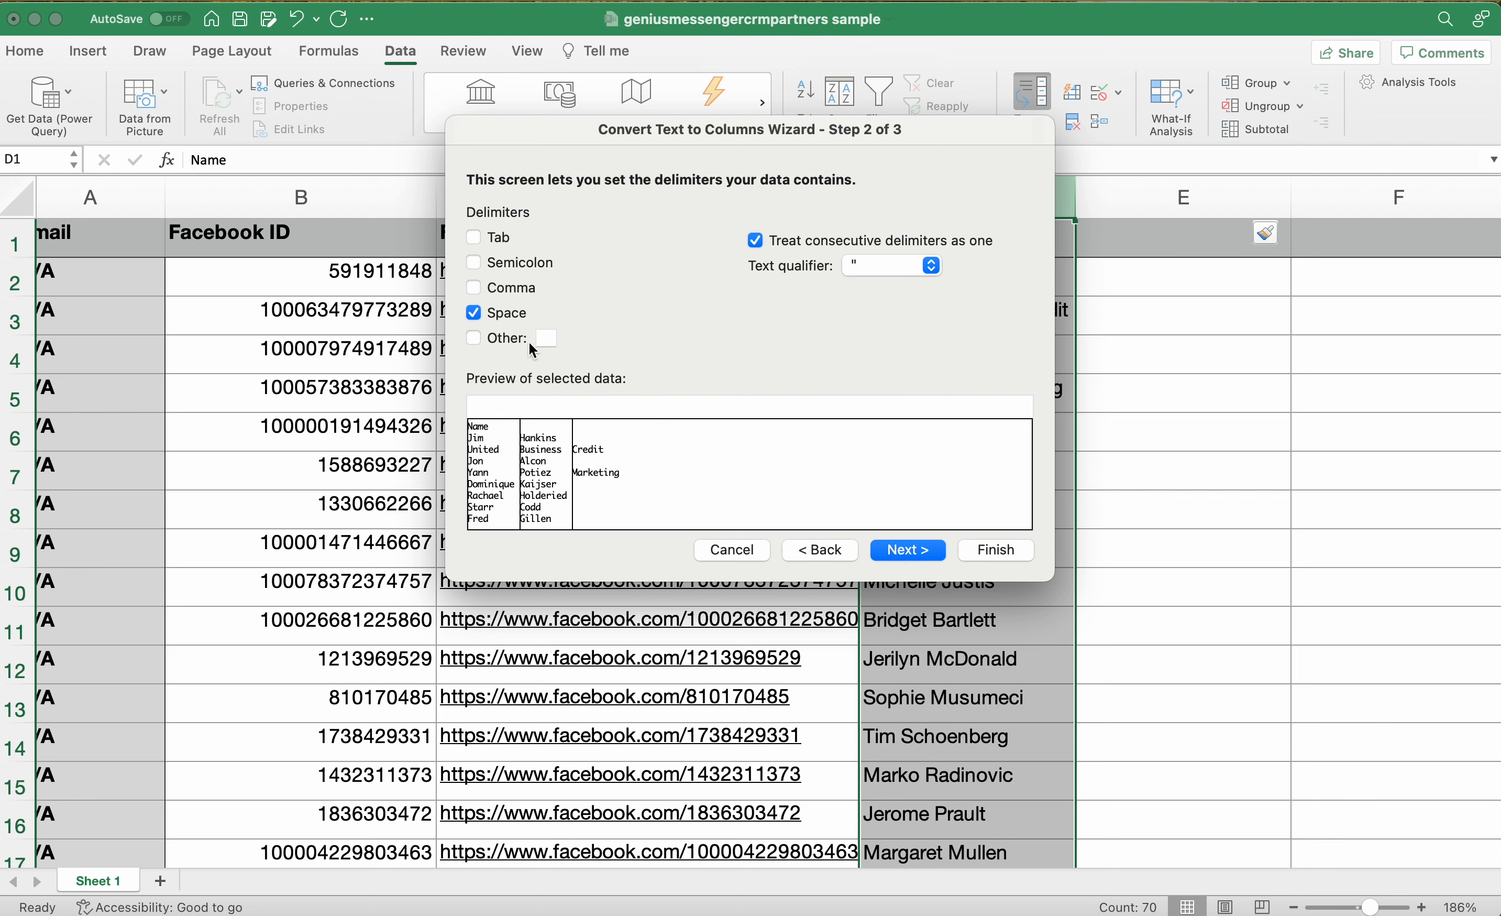
Step: Use Space as the only delimiter for splitting the names
{"action": "left_click", "coordinate": [473, 237]}
{"action": "left_click", "coordinate": [473, 262]}
{"action": "left_click", "coordinate": [474, 288]}
{"action": "left_click", "coordinate": [474, 262]}
{"action": "left_click", "coordinate": [474, 238]}
{"action": "left_click", "coordinate": [474, 288]}
{"action": "left_click", "coordinate": [922, 559]}
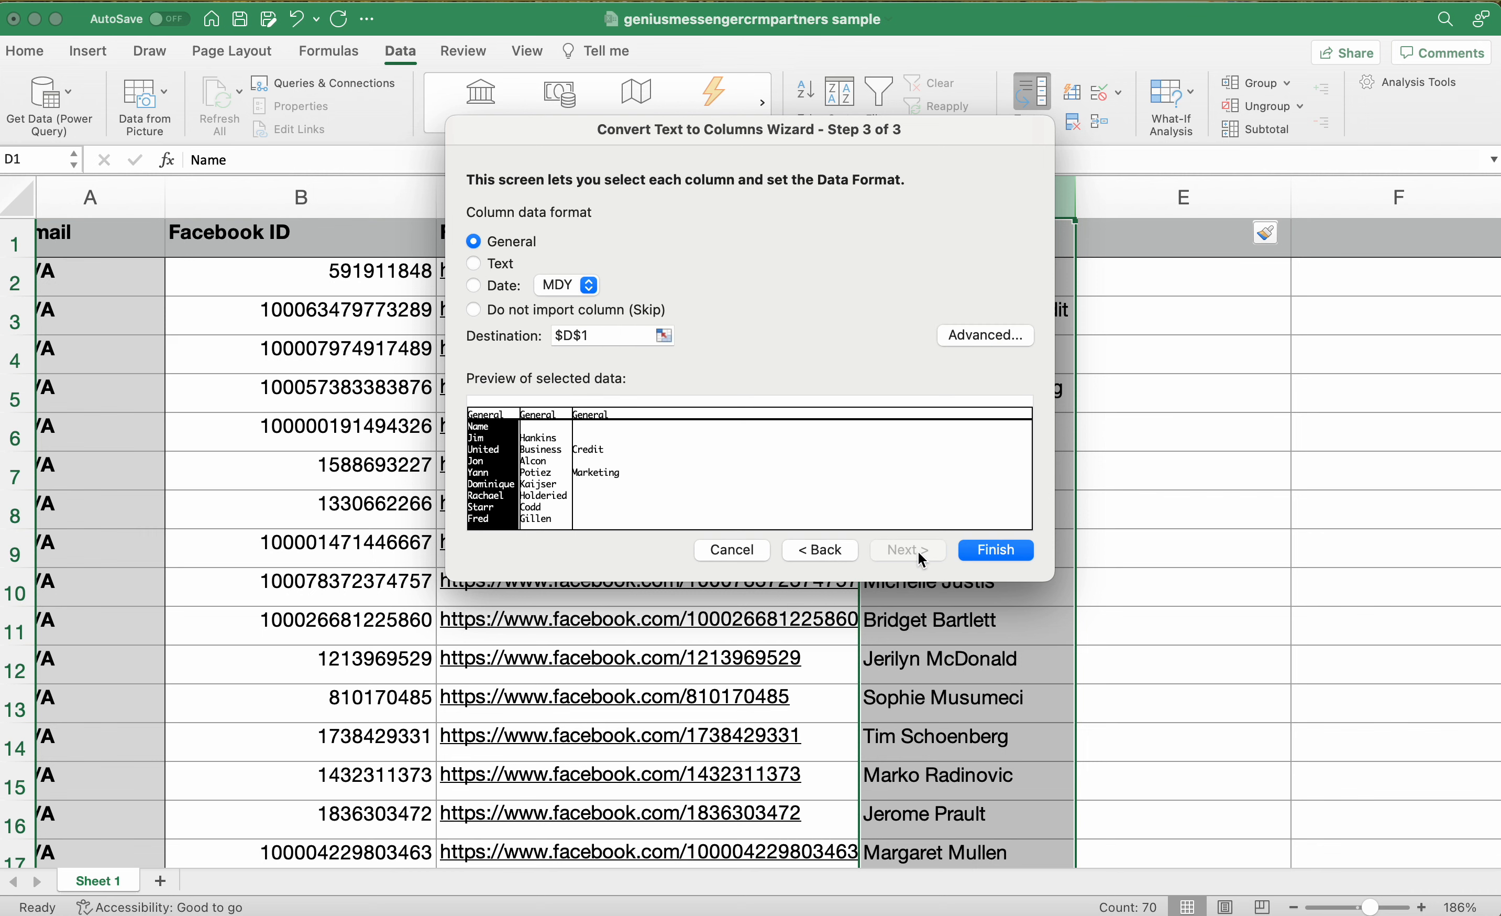
Step: Finish the split with $D$1 as the destination, allowing the existing data to be replaced
{"action": "left_click", "coordinate": [507, 266]}
{"action": "left_click", "coordinate": [508, 244]}
{"action": "left_click", "coordinate": [503, 268]}
{"action": "left_click", "coordinate": [515, 251]}
{"action": "left_click", "coordinate": [510, 267]}
{"action": "left_click", "coordinate": [996, 550]}
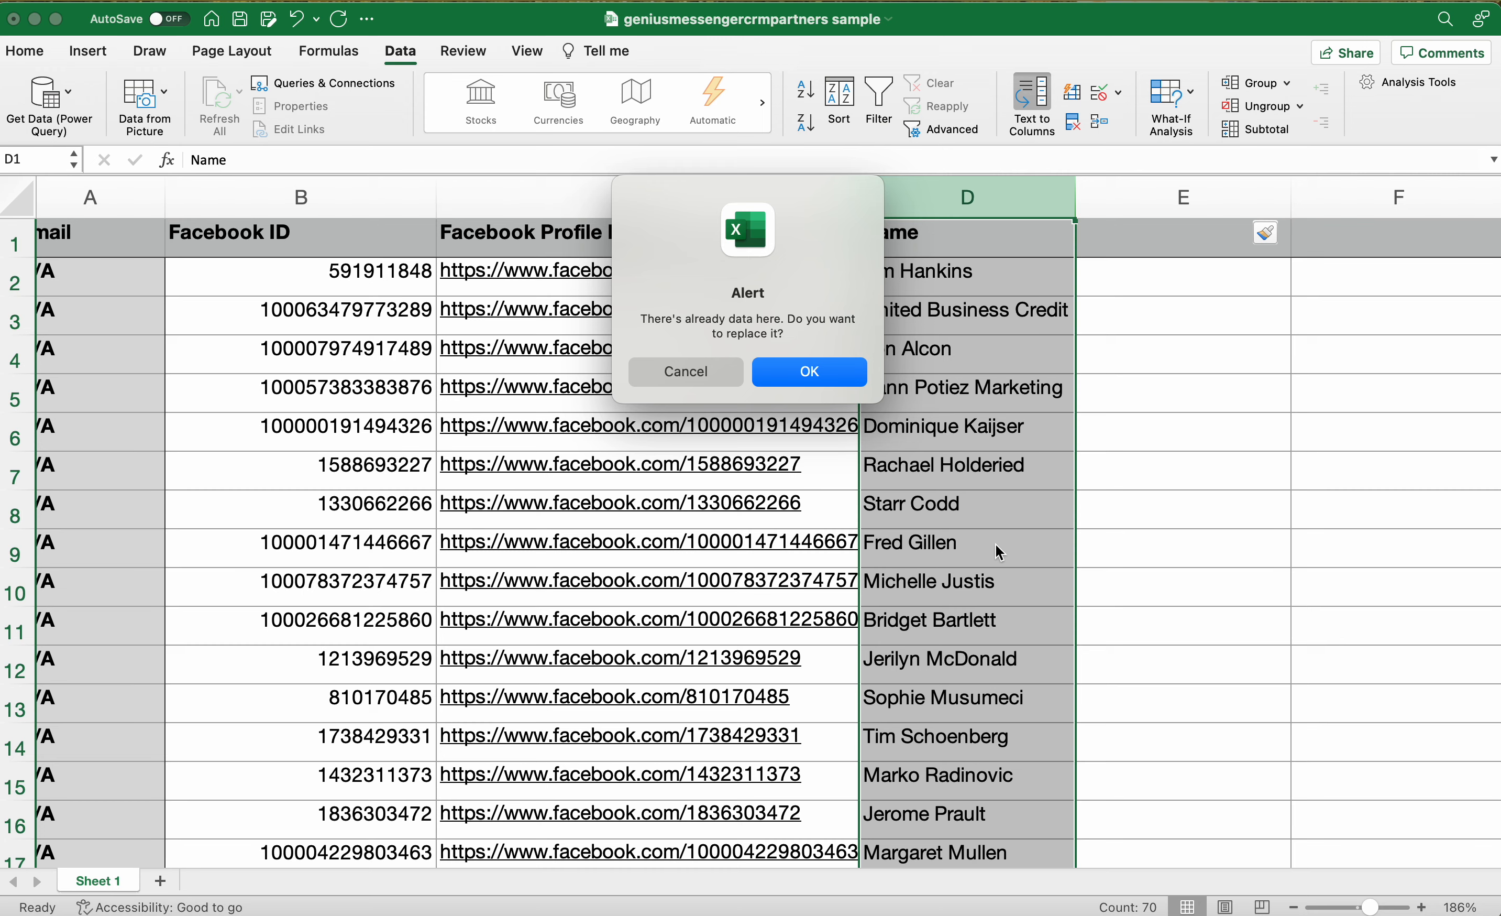
{"action": "left_click", "coordinate": [810, 371]}
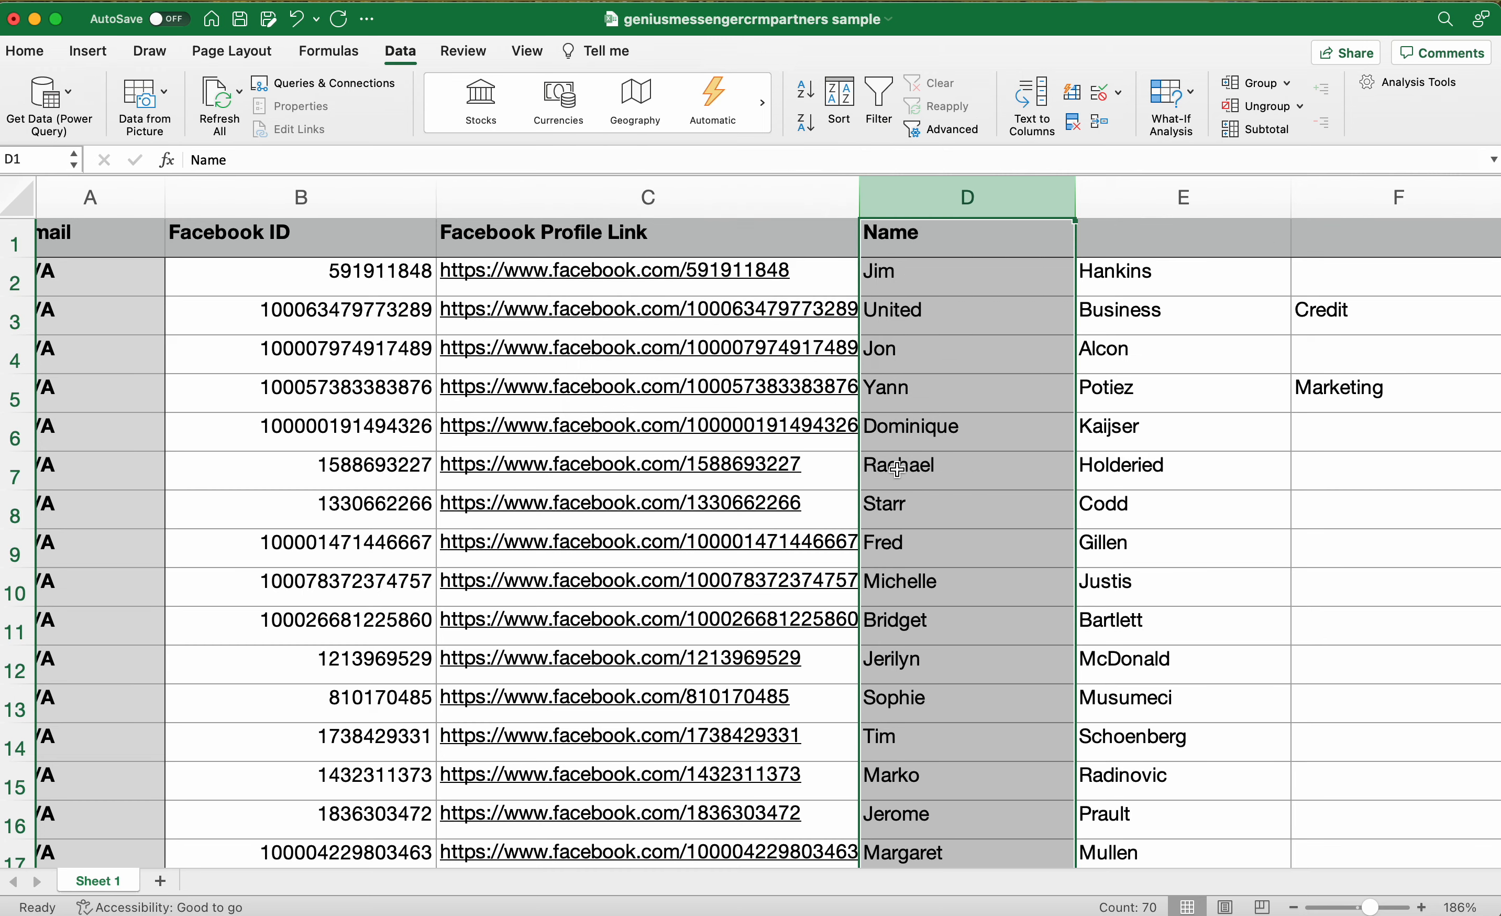
Step: Examine how the split names fill columns D, E and F alongside the Phone column
{"action": "scroll", "coordinate": [897, 469], "scroll_direction": "right", "scroll_amount": 3}
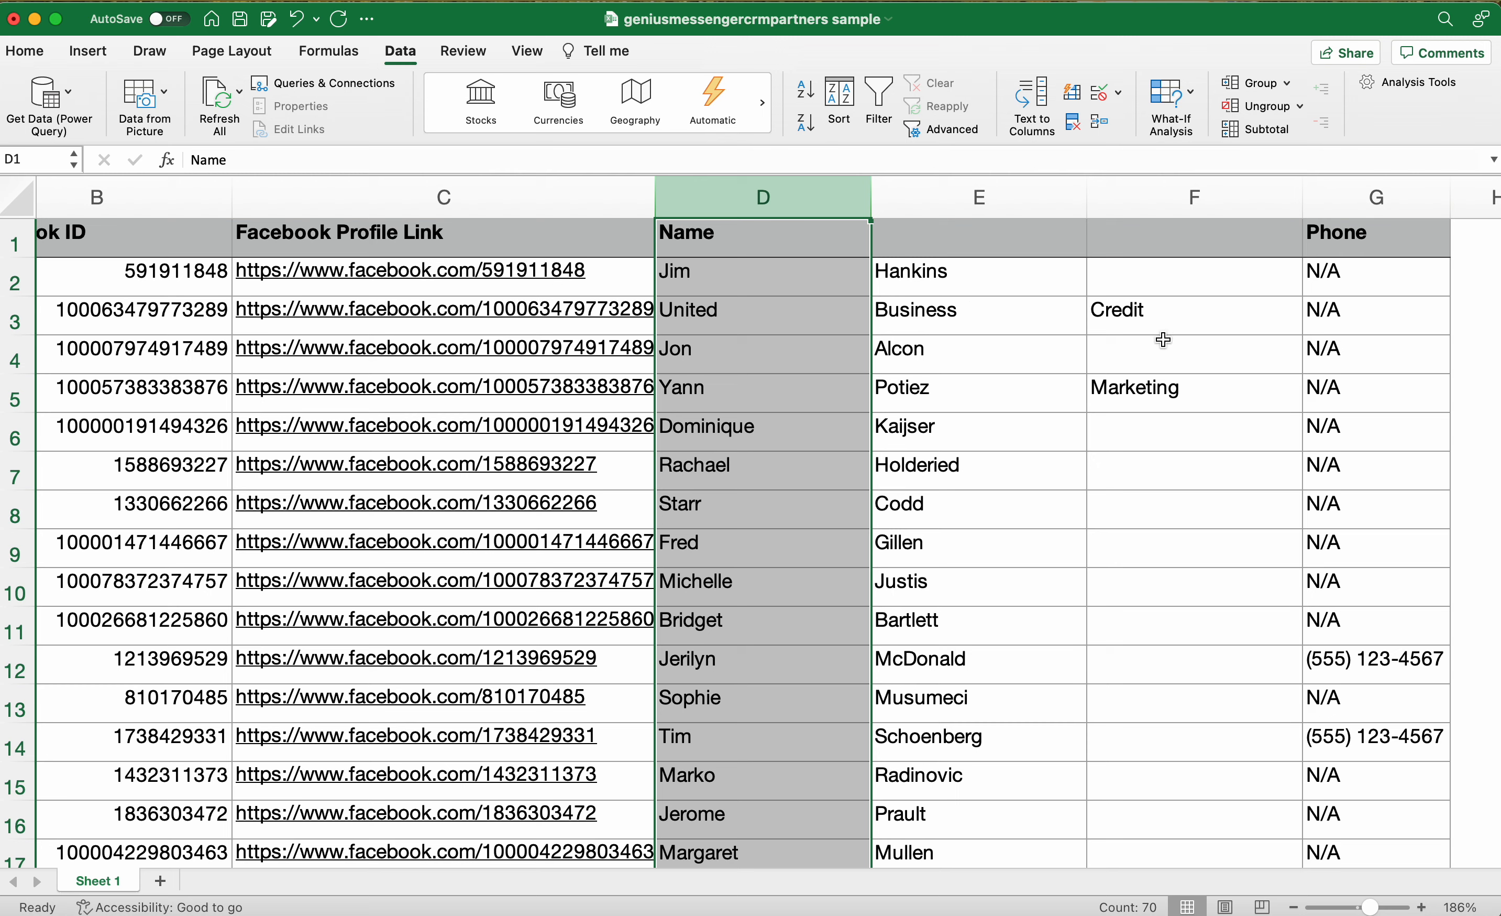
{"action": "scroll", "coordinate": [1163, 339], "scroll_direction": "down", "scroll_amount": 10}
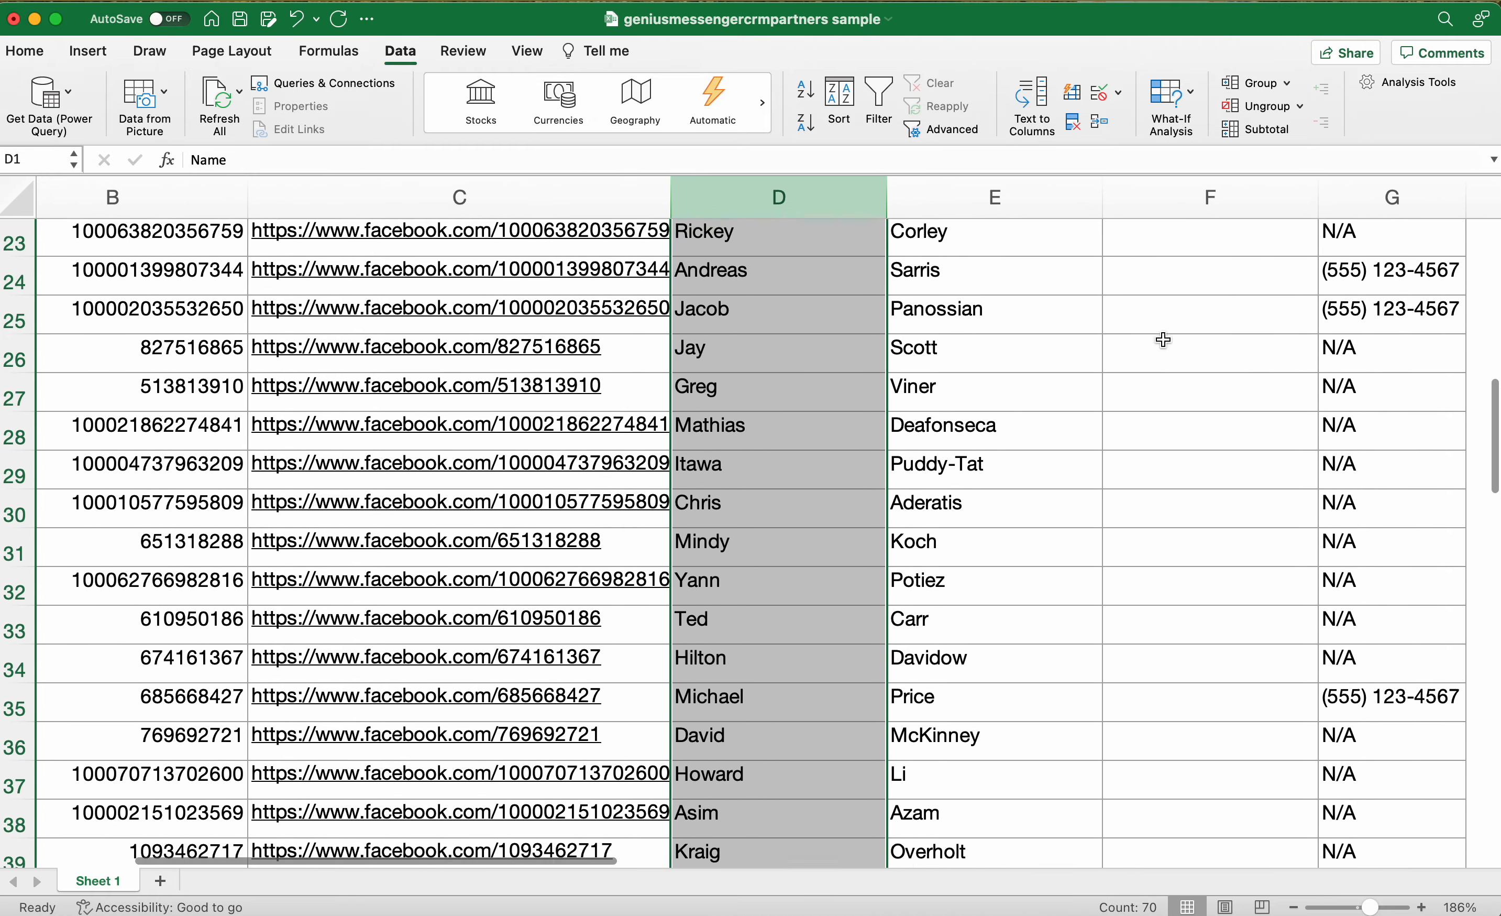
{"action": "scroll", "coordinate": [1163, 340], "scroll_direction": "up", "scroll_amount": 9}
{"action": "scroll", "coordinate": [1162, 340], "scroll_direction": "up", "scroll_amount": 3}
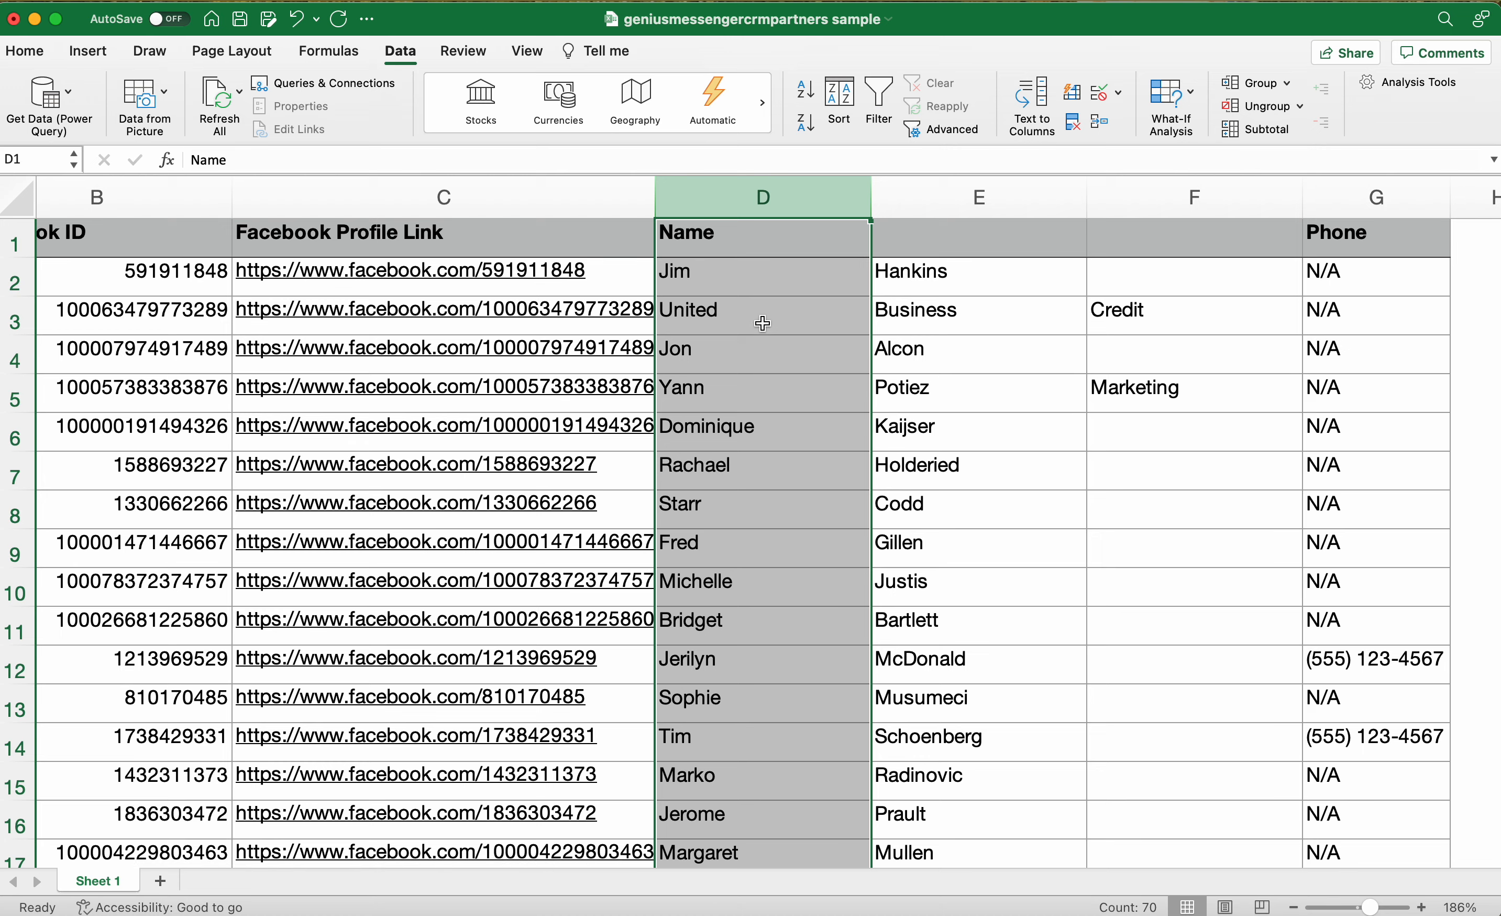
{"action": "scroll", "coordinate": [969, 370], "scroll_direction": "down", "scroll_amount": 2}
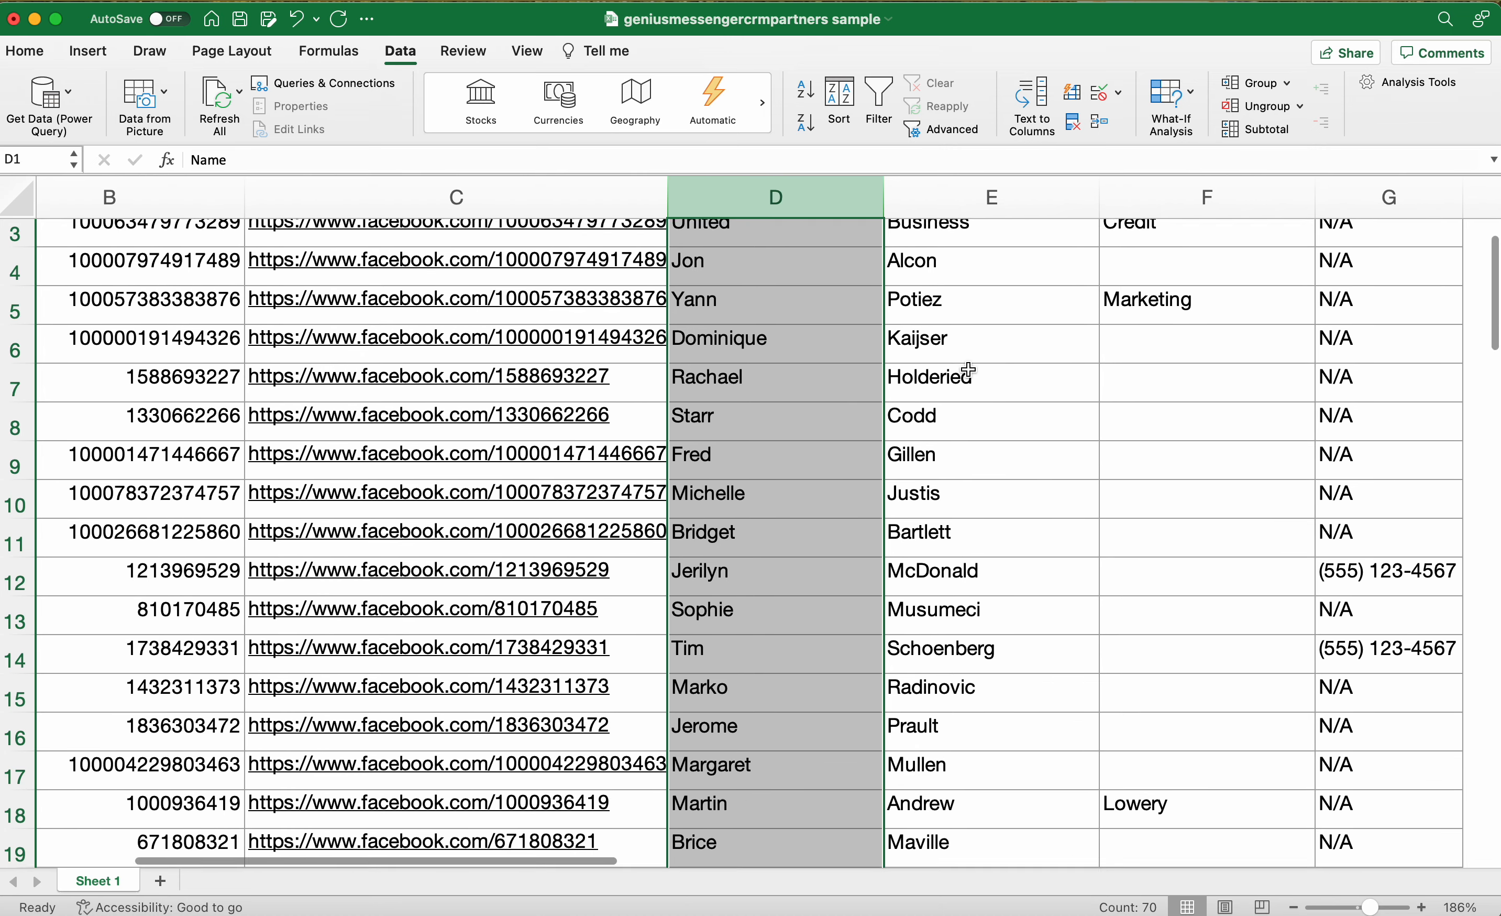
{"action": "scroll", "coordinate": [968, 370], "scroll_direction": "up", "scroll_amount": 2}
{"action": "scroll", "coordinate": [980, 370], "scroll_direction": "down", "scroll_amount": 10}
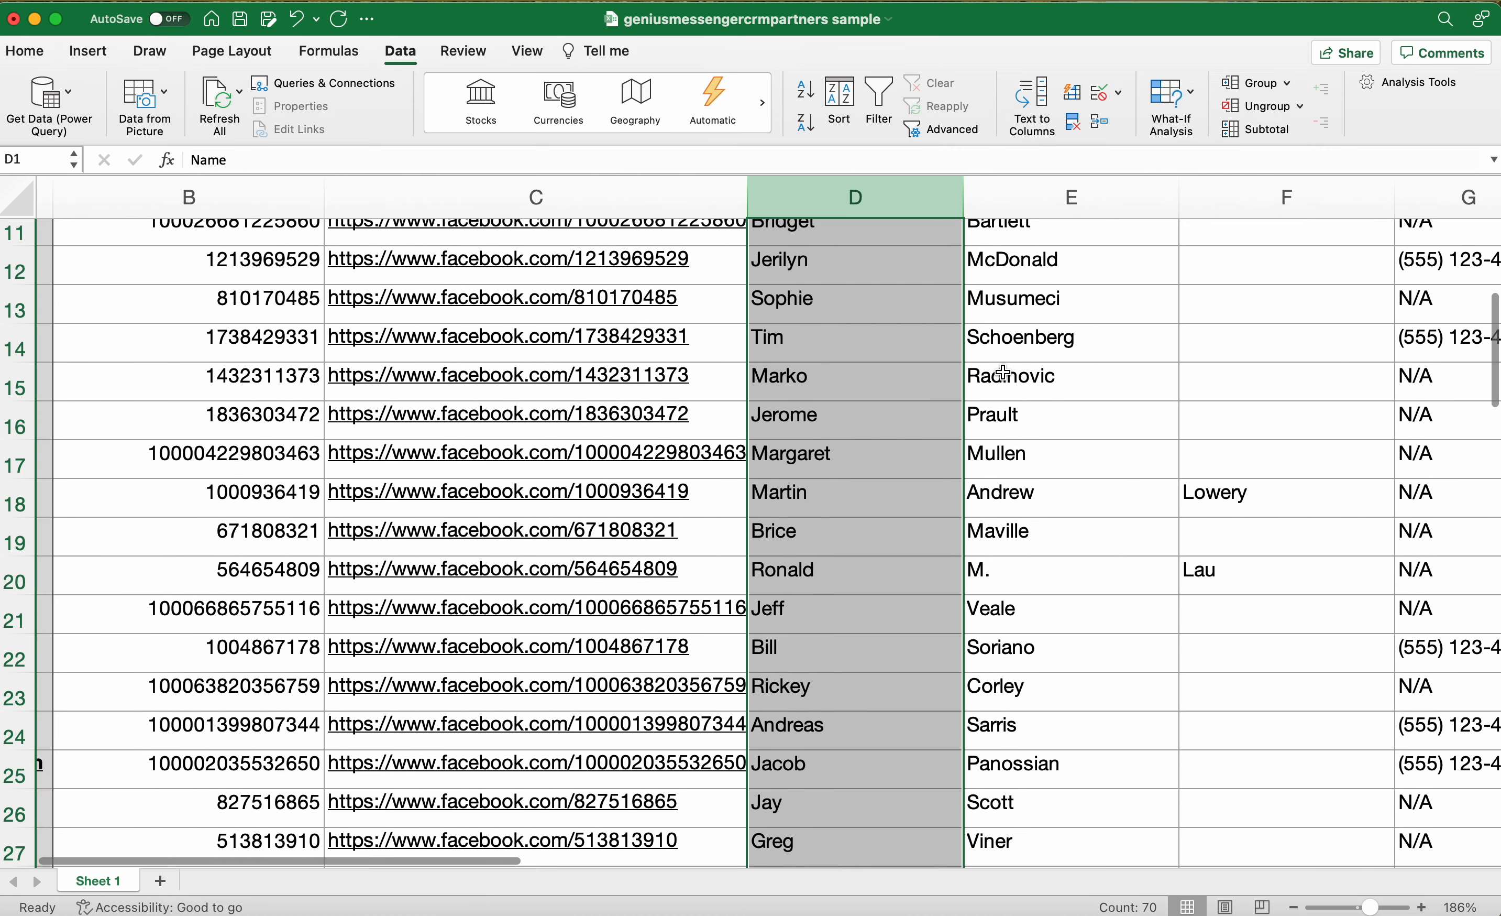
{"action": "scroll", "coordinate": [1003, 373], "scroll_direction": "down", "scroll_amount": 3}
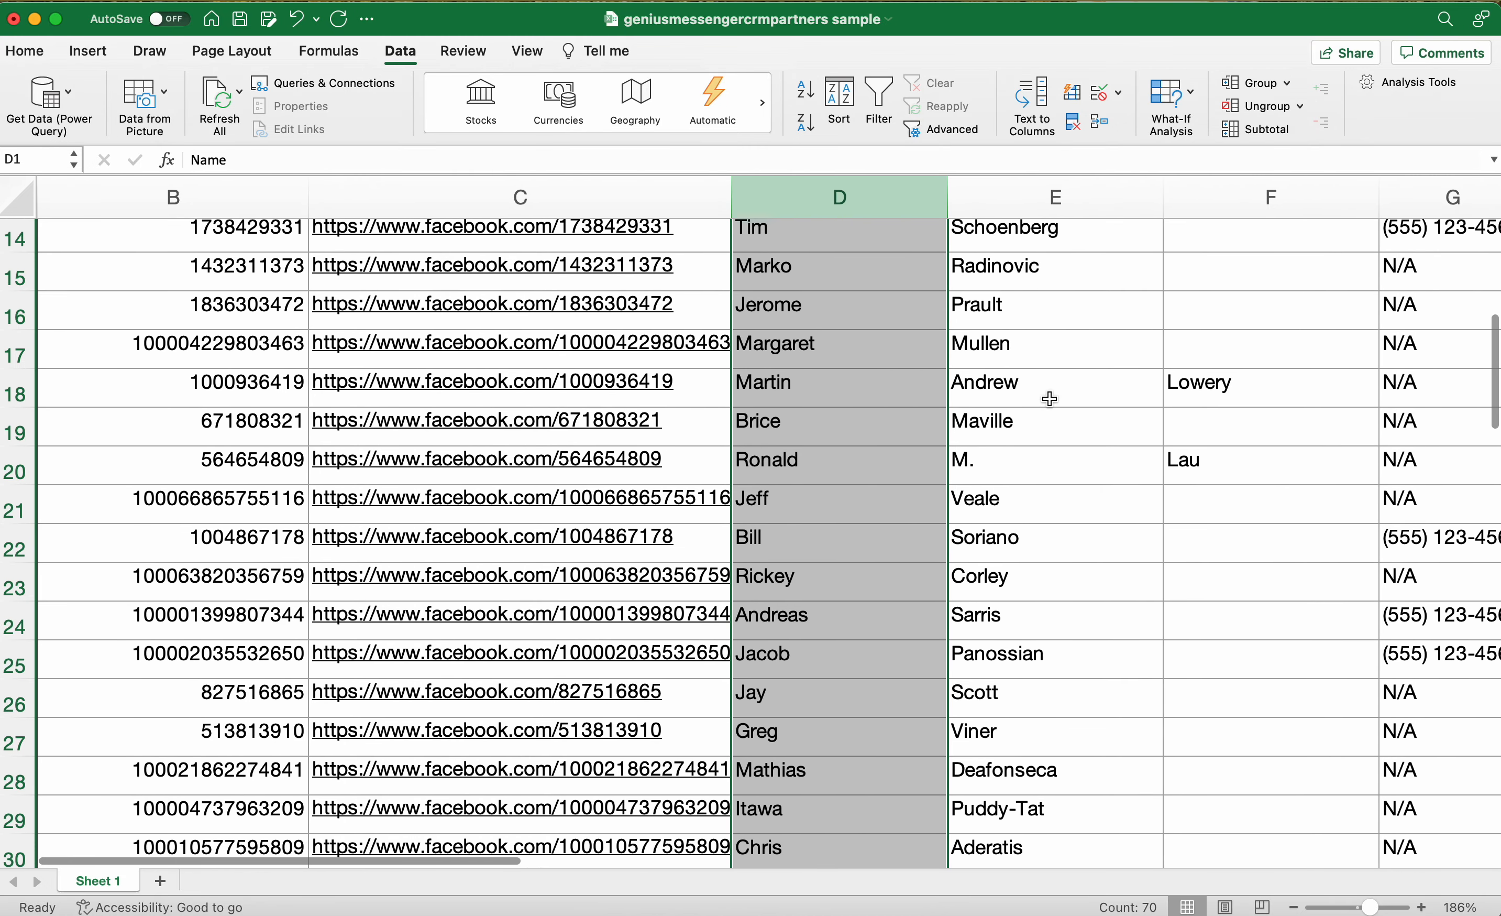
Step: Inspect the names in rows 18 and 20 and check the remaining rows for entries extending into column F
{"action": "left_click", "coordinate": [1208, 392]}
{"action": "left_click", "coordinate": [1057, 389]}
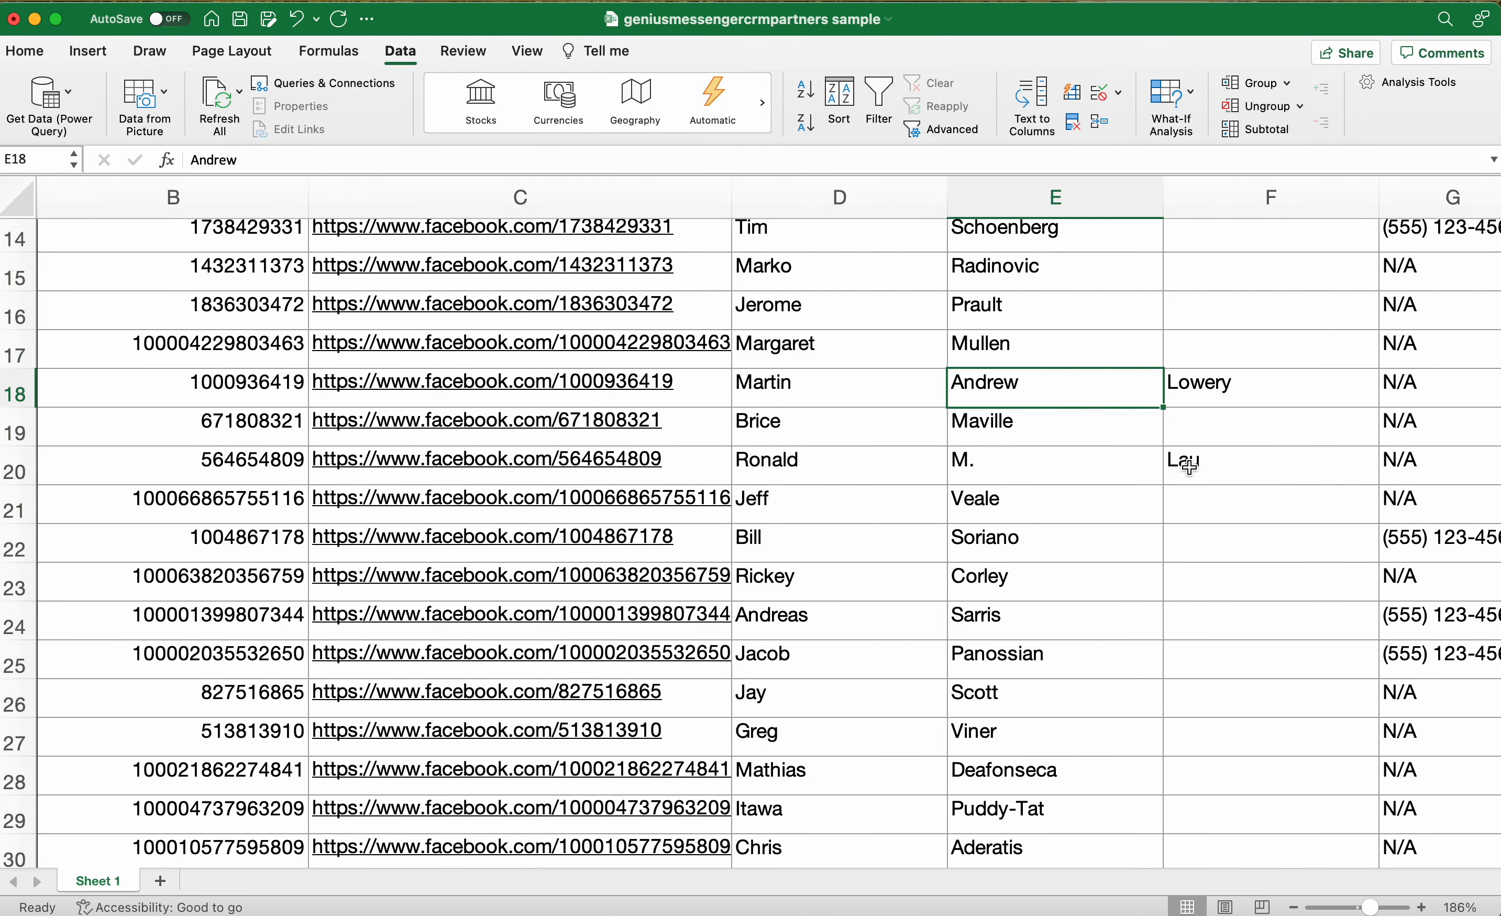
{"action": "left_click", "coordinate": [1189, 466]}
{"action": "left_click", "coordinate": [1059, 468]}
{"action": "scroll", "coordinate": [1054, 468], "scroll_direction": "down", "scroll_amount": 5}
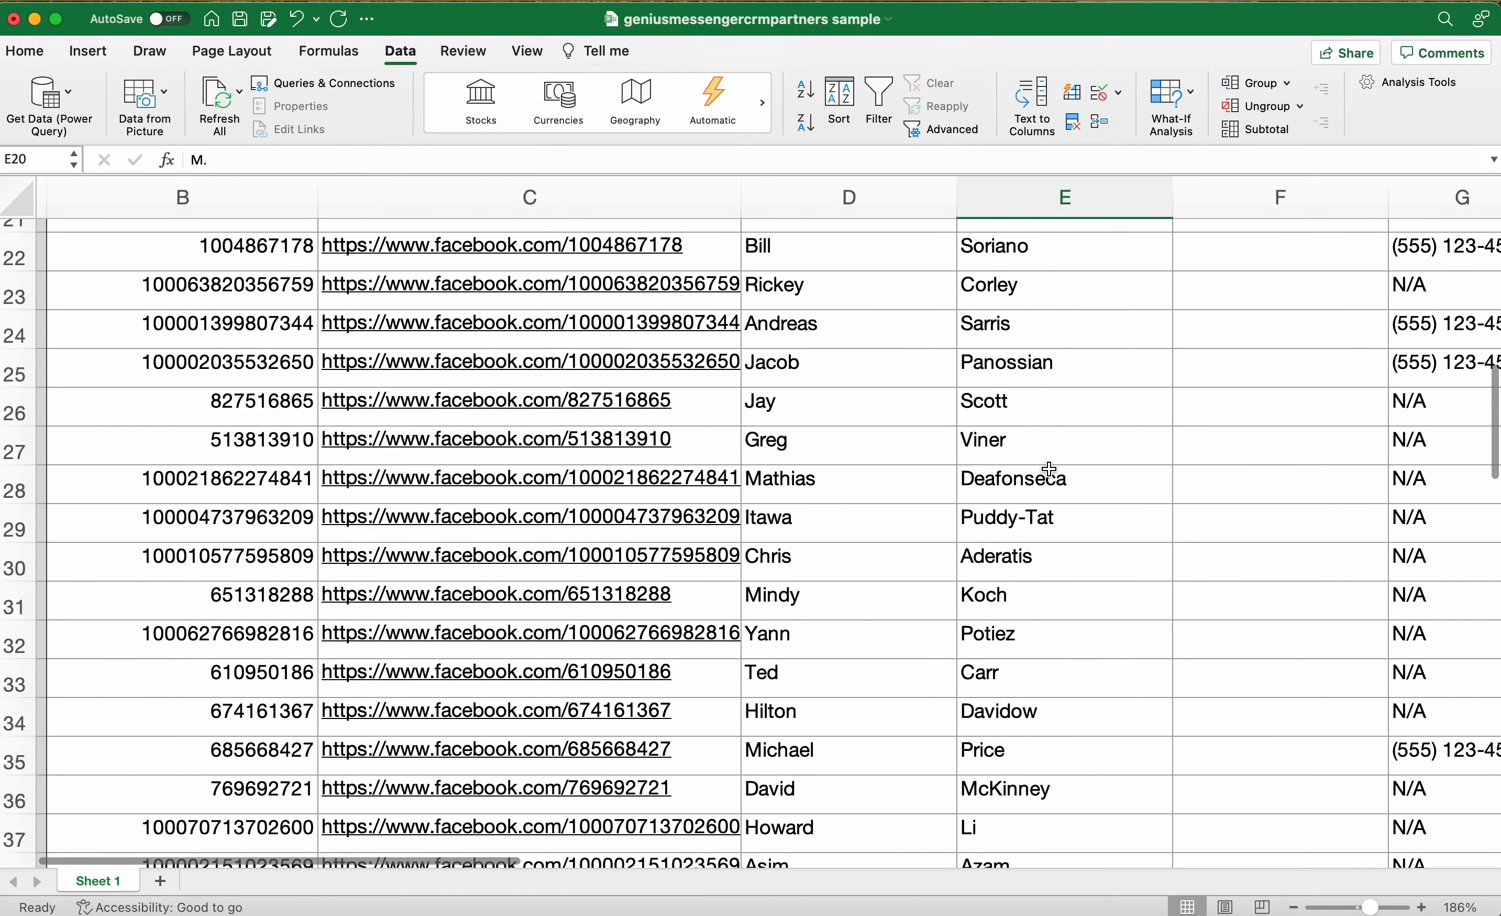
{"action": "scroll", "coordinate": [1050, 469], "scroll_direction": "up", "scroll_amount": 10}
{"action": "scroll", "coordinate": [1050, 469], "scroll_direction": "down", "scroll_amount": 20}
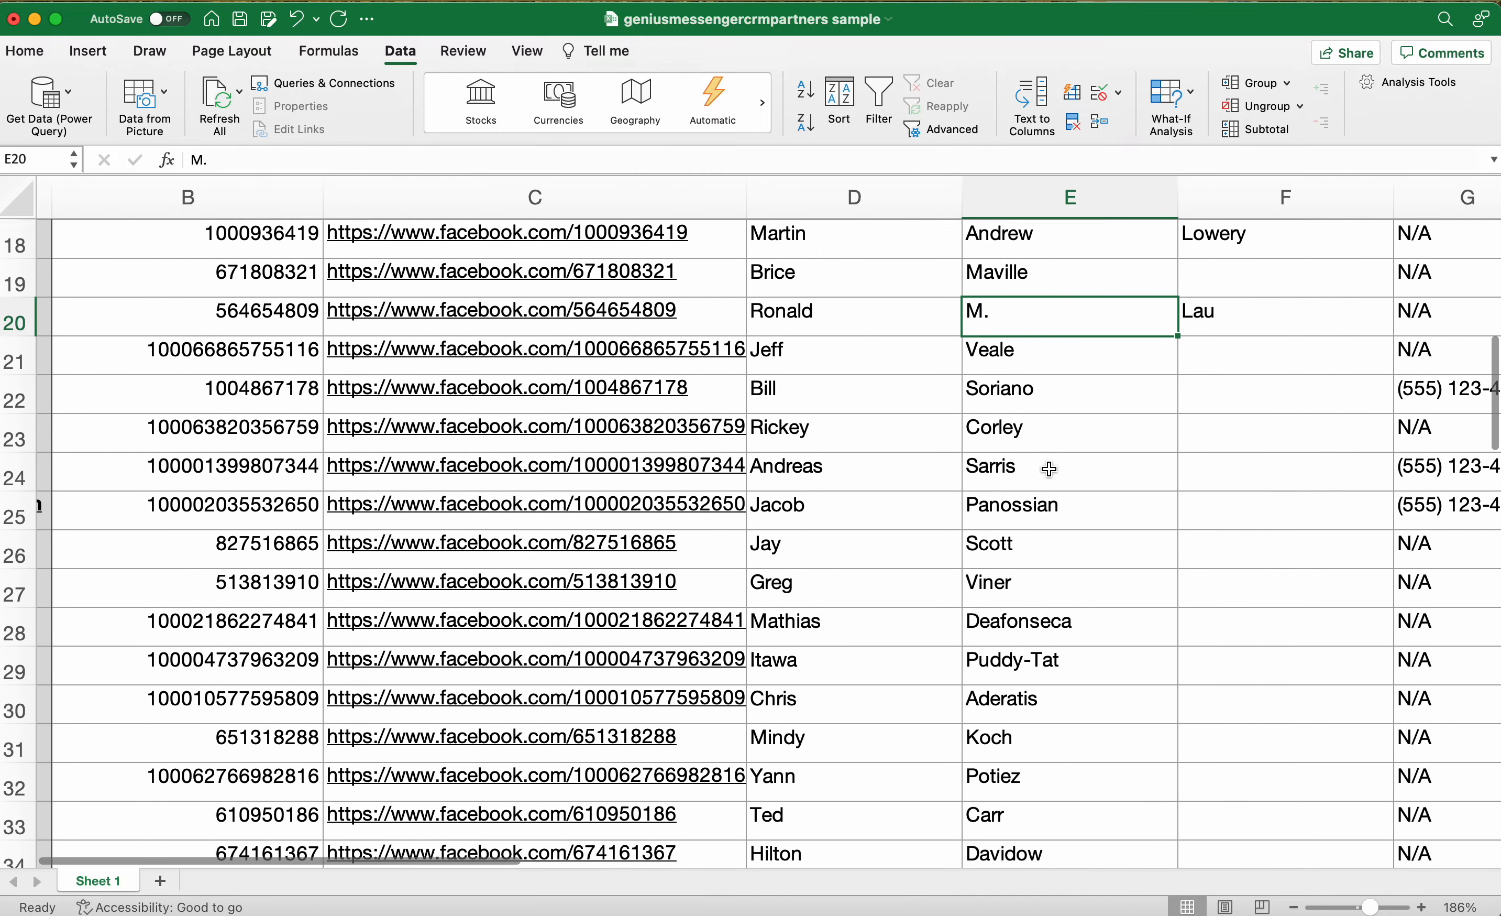
{"action": "scroll", "coordinate": [1050, 469], "scroll_direction": "down", "scroll_amount": 3}
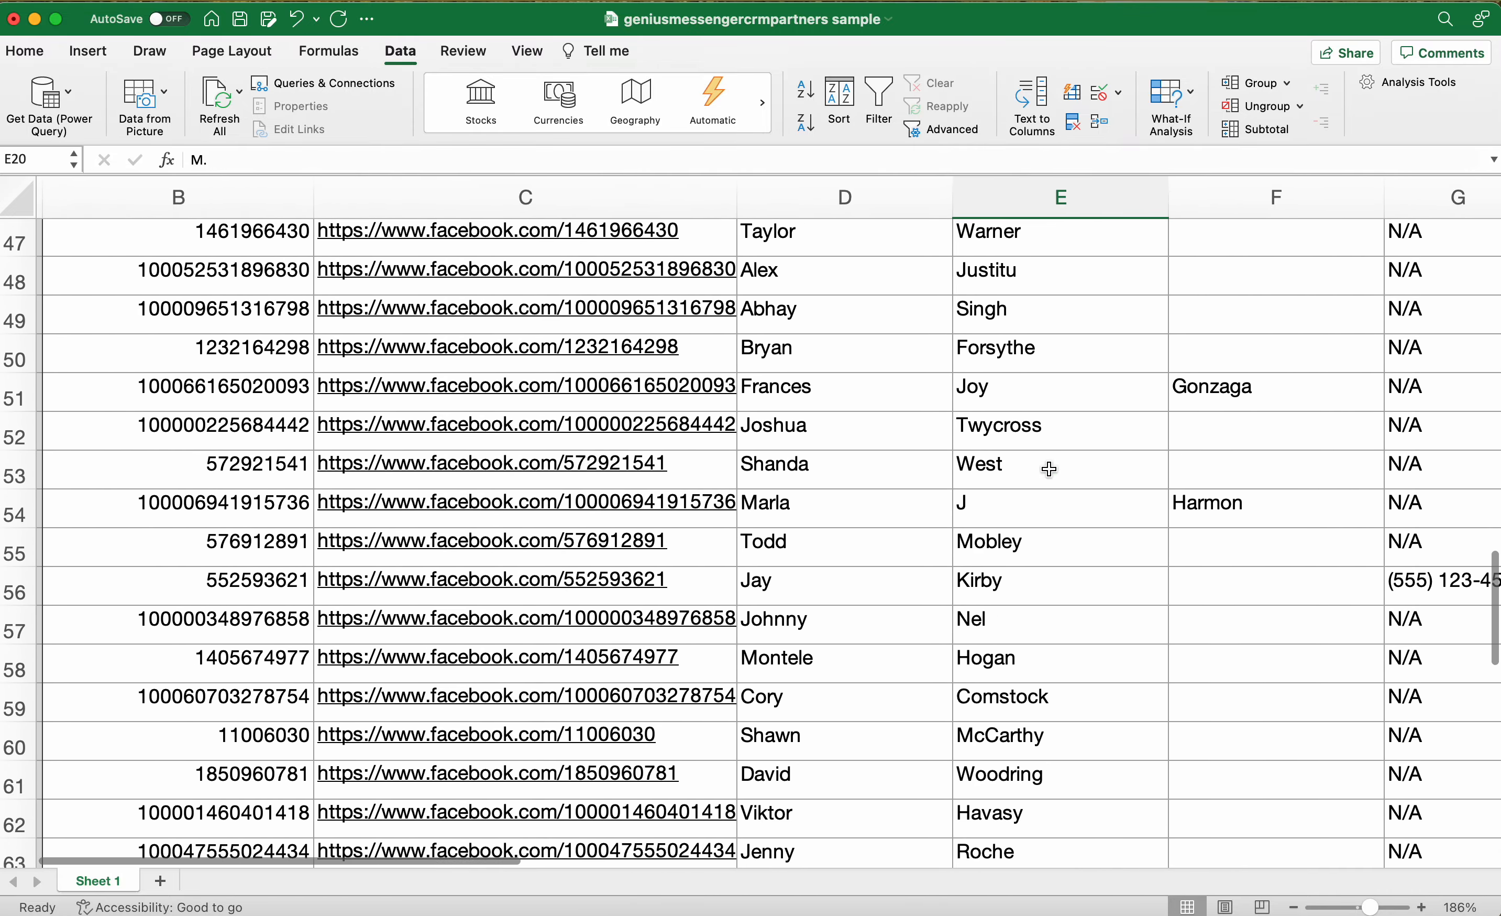
{"action": "scroll", "coordinate": [1050, 469], "scroll_direction": "up", "scroll_amount": 20}
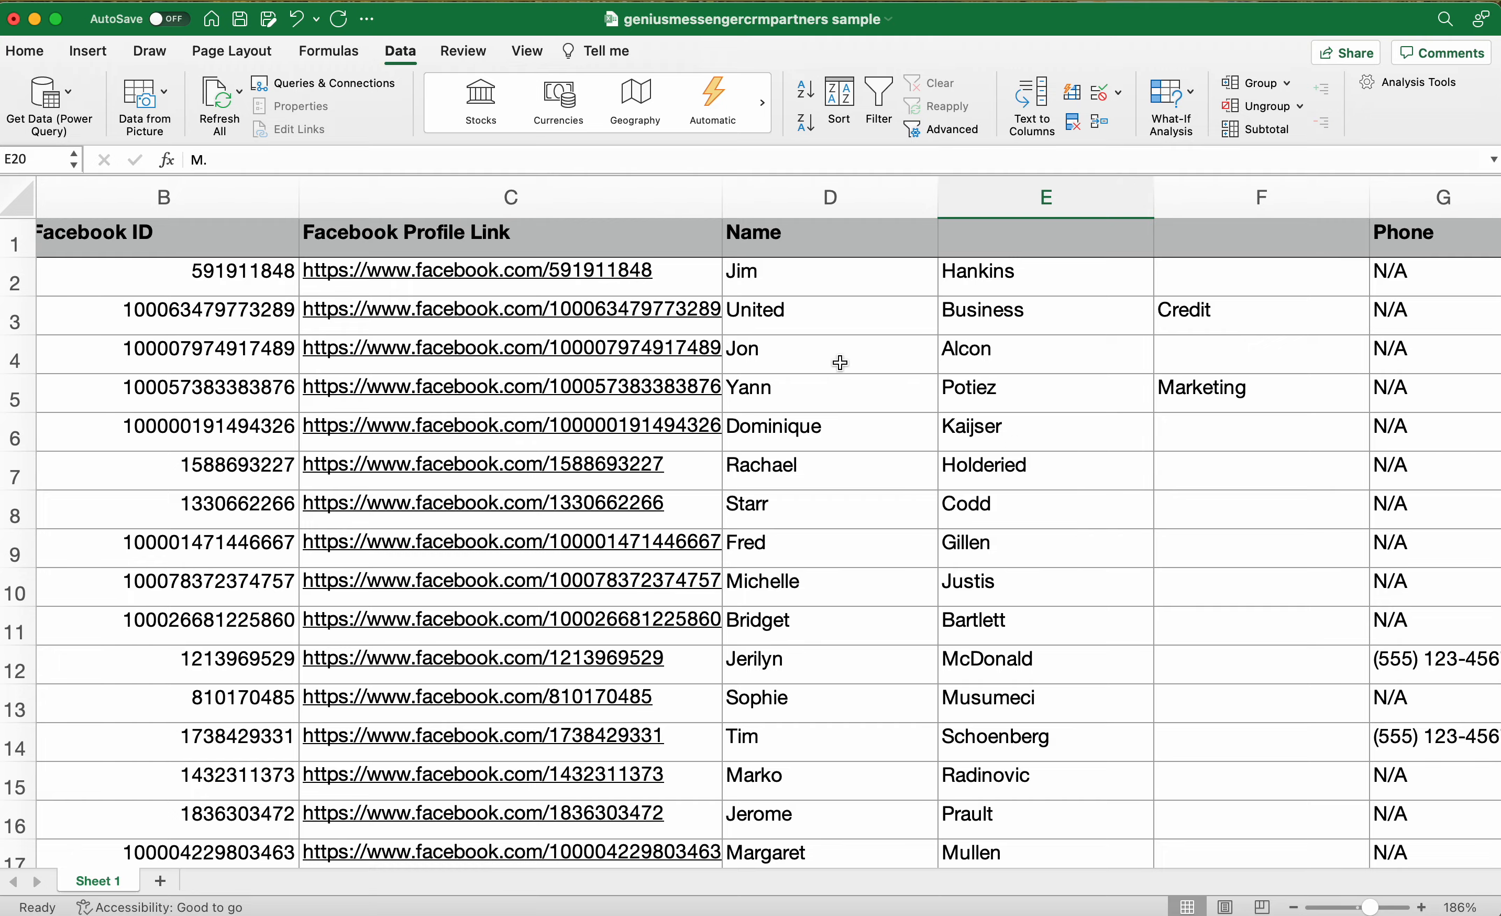
{"action": "scroll", "coordinate": [1035, 420], "scroll_direction": "down", "scroll_amount": 1}
{"action": "scroll", "coordinate": [1036, 420], "scroll_direction": "down", "scroll_amount": 5}
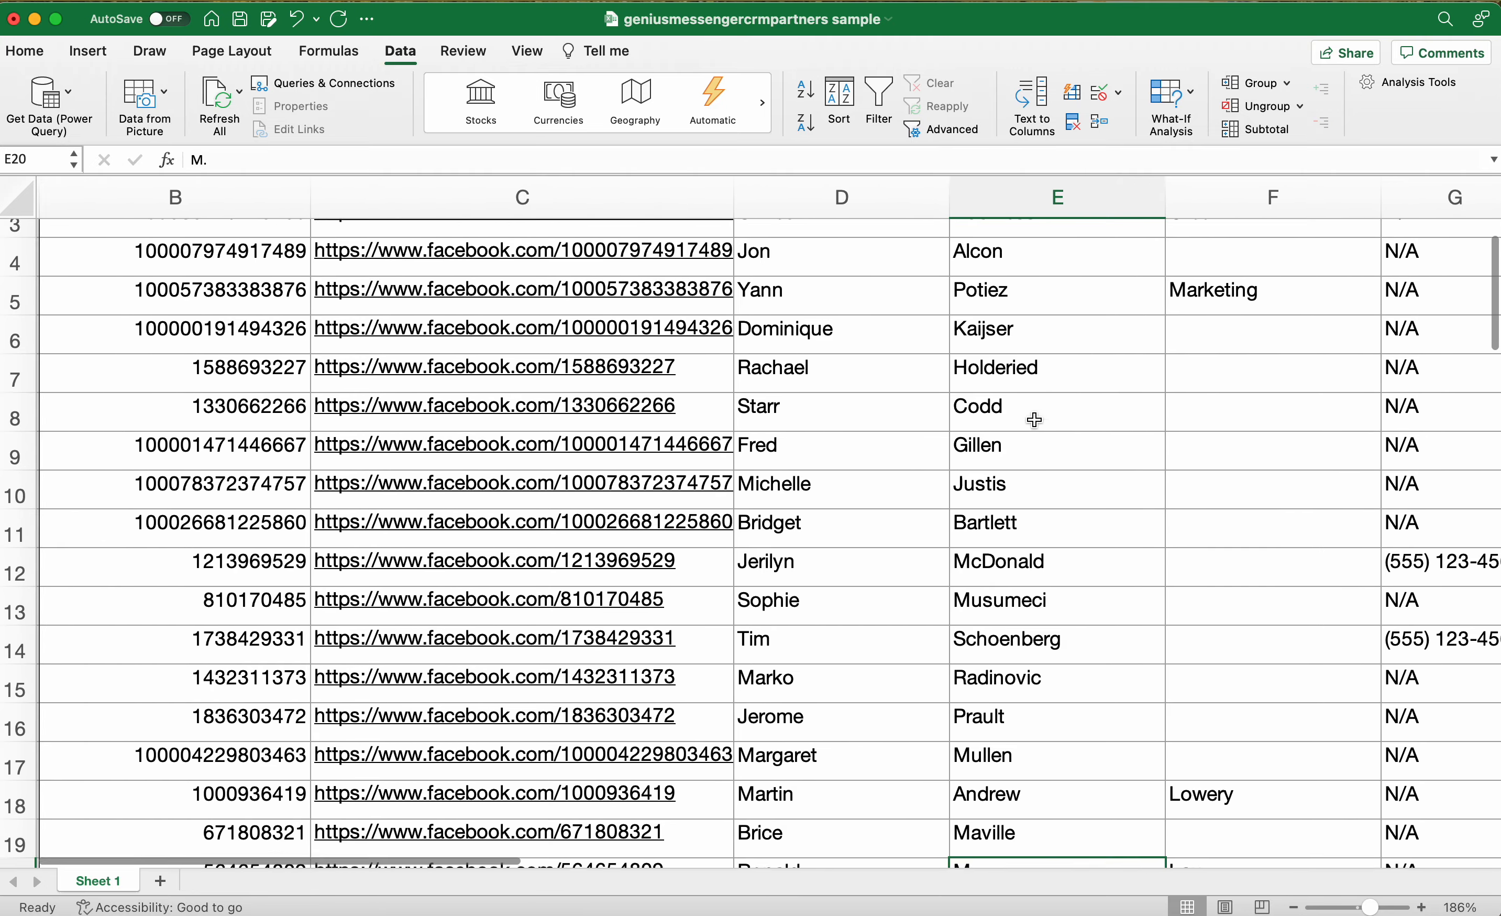
{"action": "scroll", "coordinate": [1036, 420], "scroll_direction": "up", "scroll_amount": 6}
{"action": "scroll", "coordinate": [1036, 420], "scroll_direction": "down", "scroll_amount": 10}
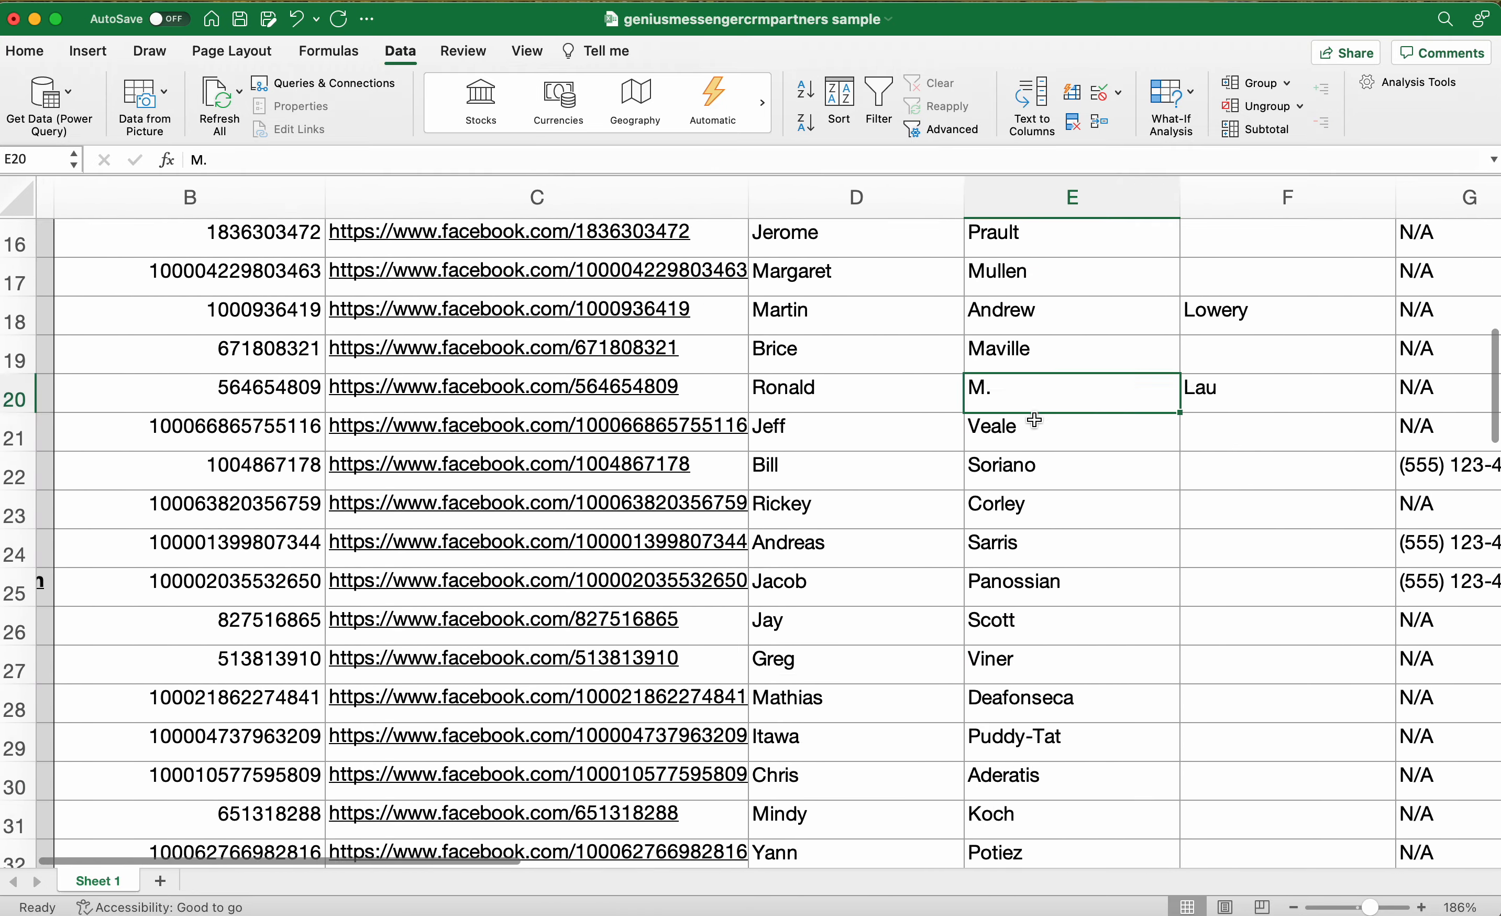
{"action": "scroll", "coordinate": [1036, 420], "scroll_direction": "up", "scroll_amount": 10}
{"action": "scroll", "coordinate": [1035, 420], "scroll_direction": "up", "scroll_amount": 2}
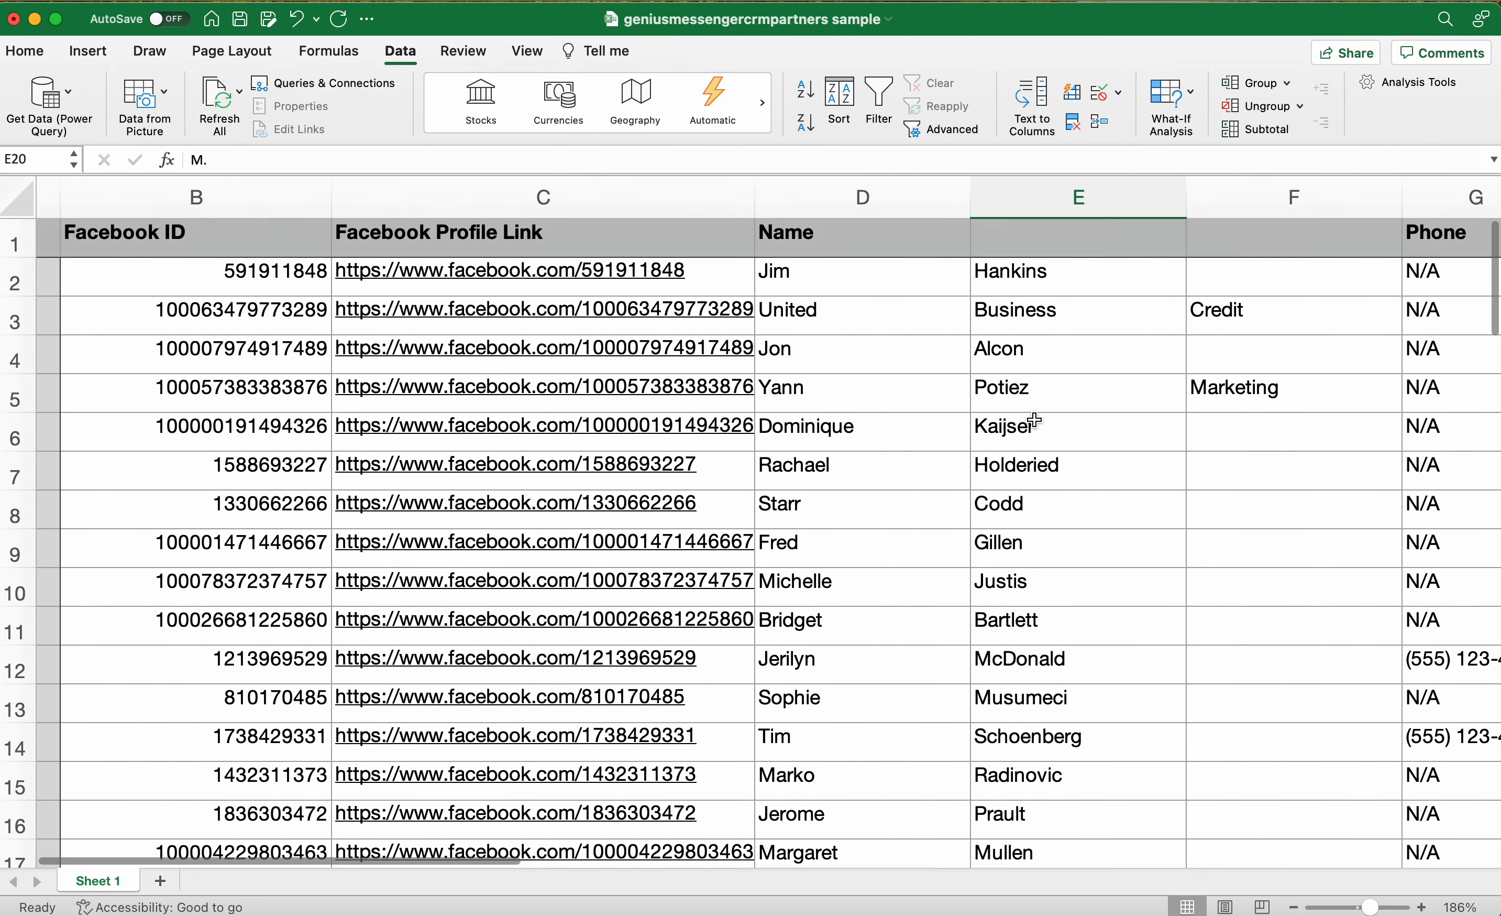
{"action": "scroll", "coordinate": [1035, 420], "scroll_direction": "down", "scroll_amount": 1}
{"action": "scroll", "coordinate": [1035, 420], "scroll_direction": "up", "scroll_amount": 1}
Step: Copy "Credit" from F3 and append it to the text in E3 to make "Business Credit"
{"action": "left_click", "coordinate": [1211, 311]}
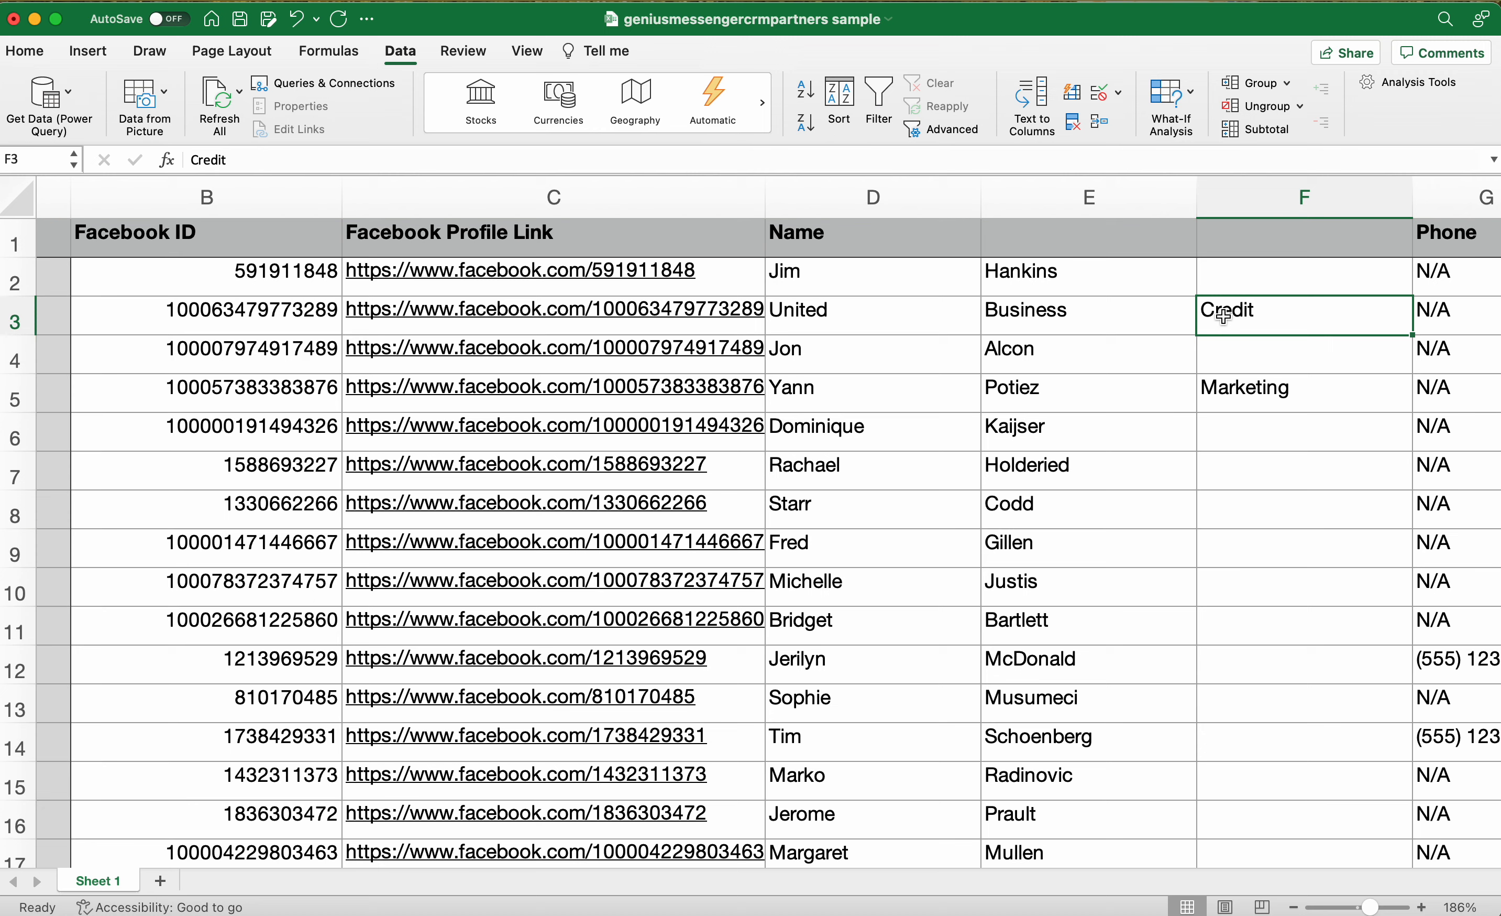
{"action": "key", "text": "cmd+c"}
{"action": "double_click", "coordinate": [1113, 308]}
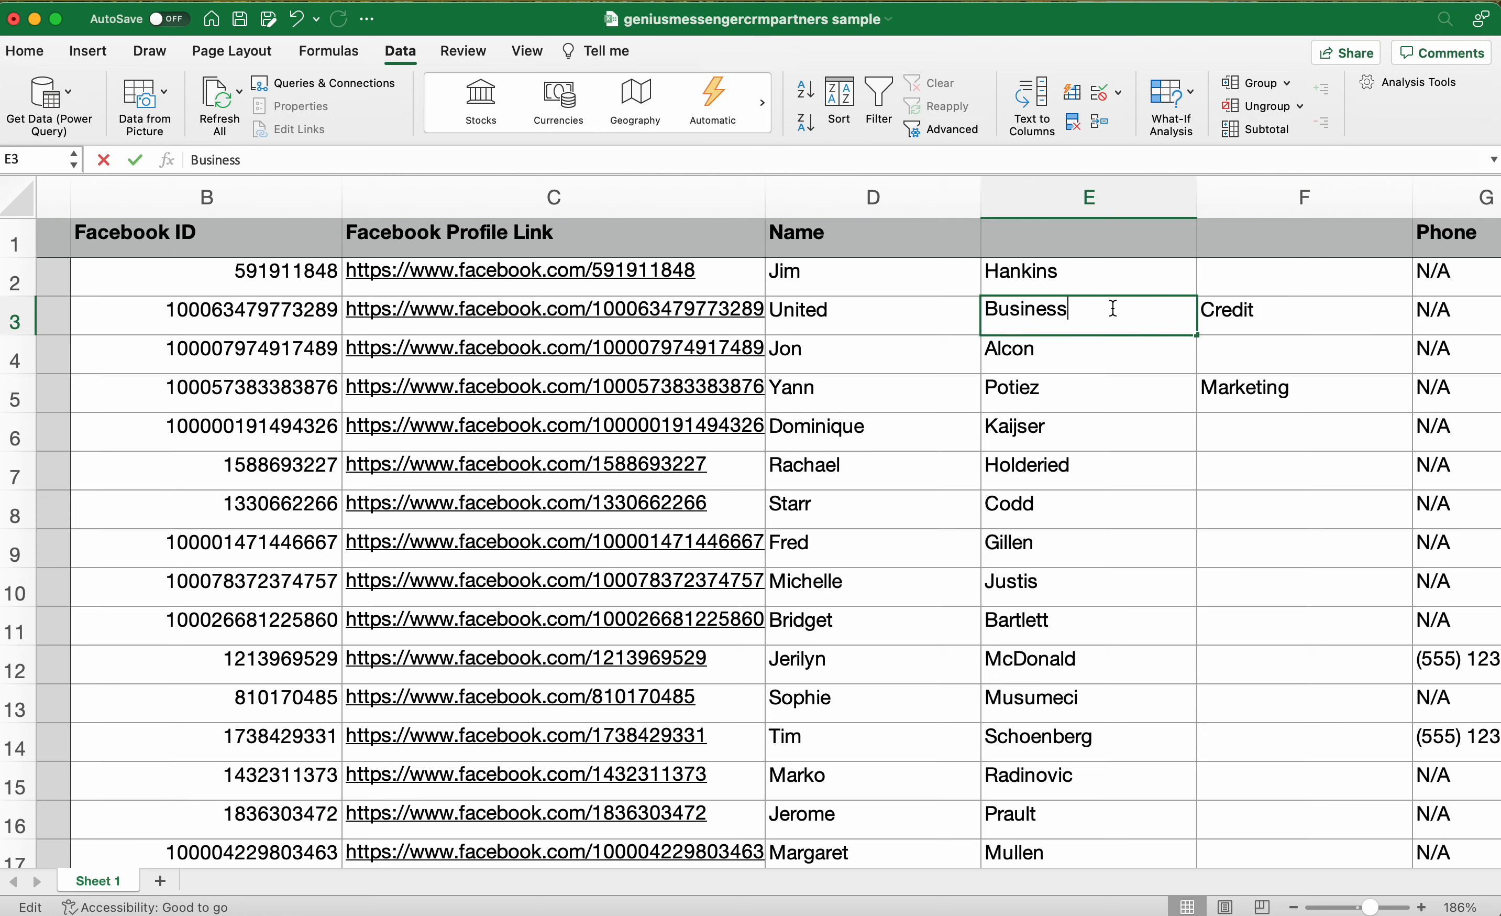
{"action": "key", "text": "cmd+v"}
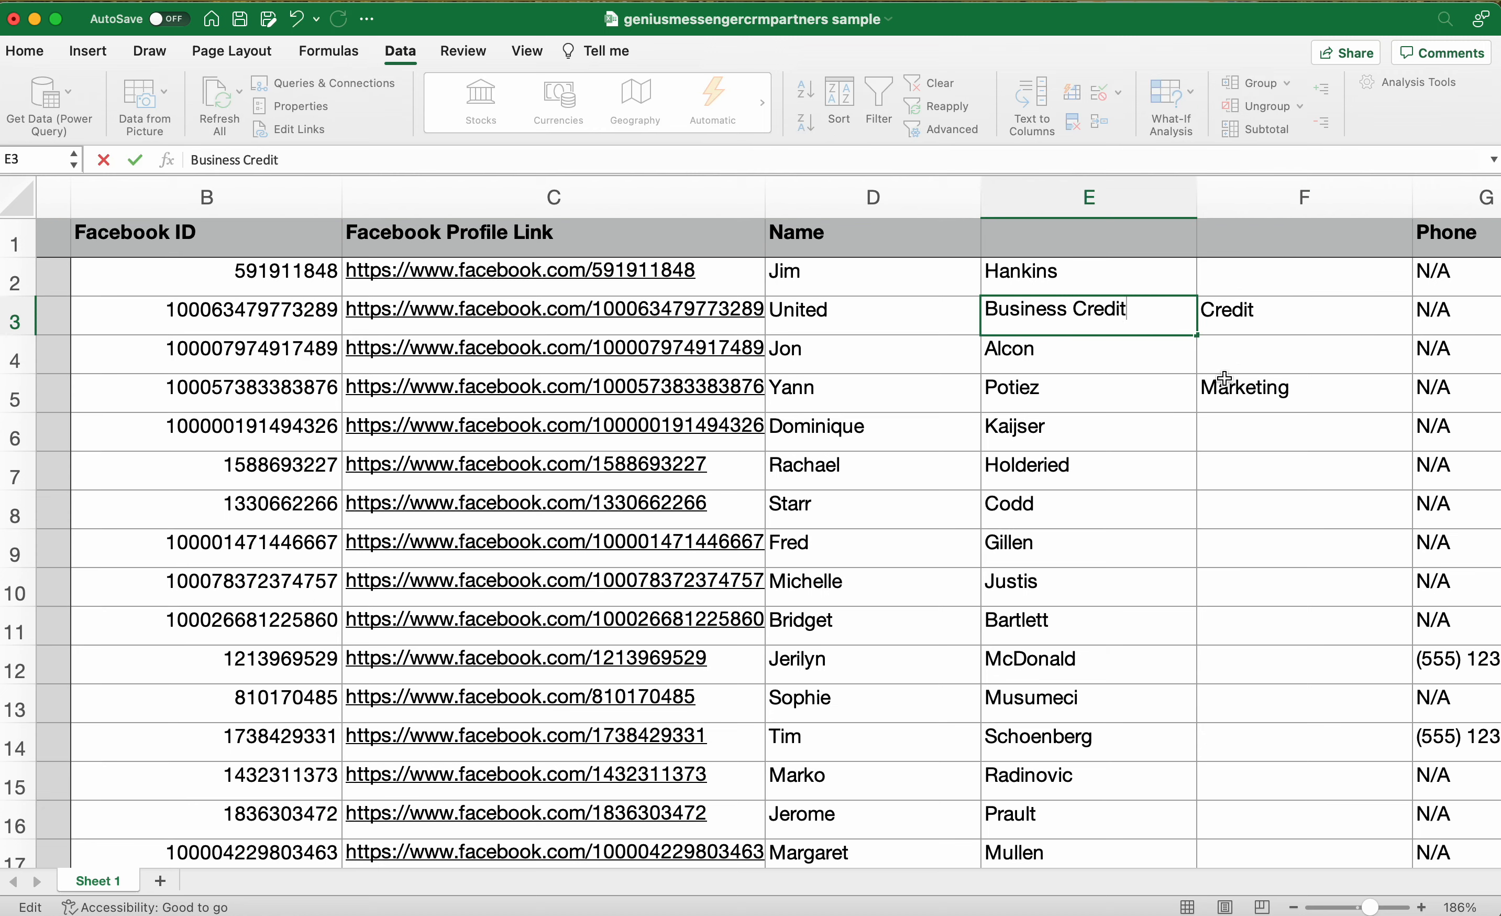
Step: Move "Marketing" from F5 to the end of the last name in E5, separated by a space
{"action": "left_click", "coordinate": [1243, 388]}
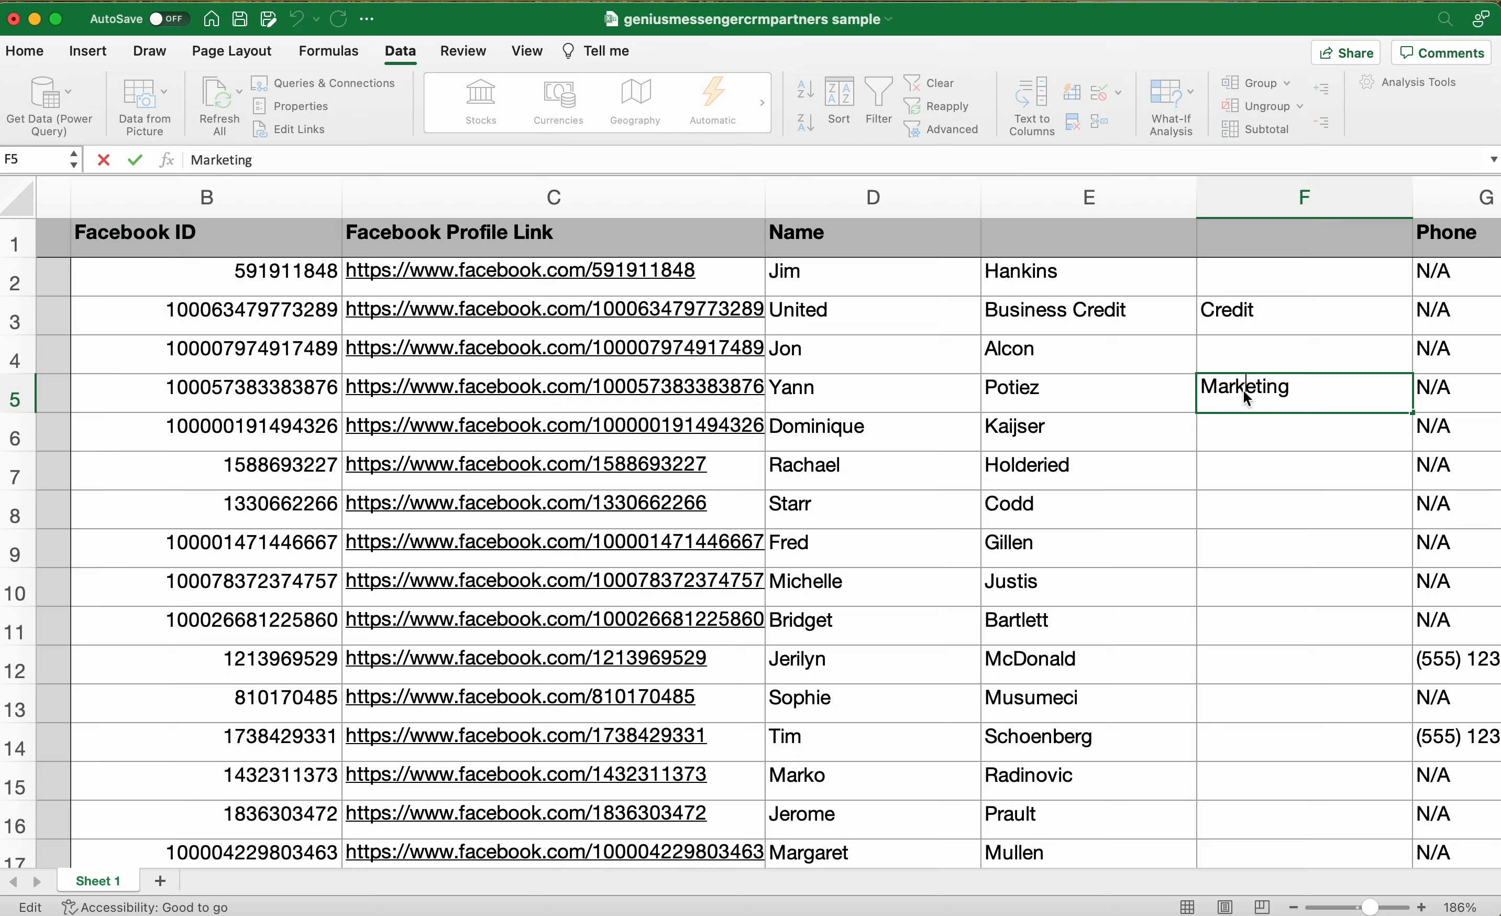
{"action": "double_click", "coordinate": [1244, 389]}
{"action": "key", "text": "BackSpace"}
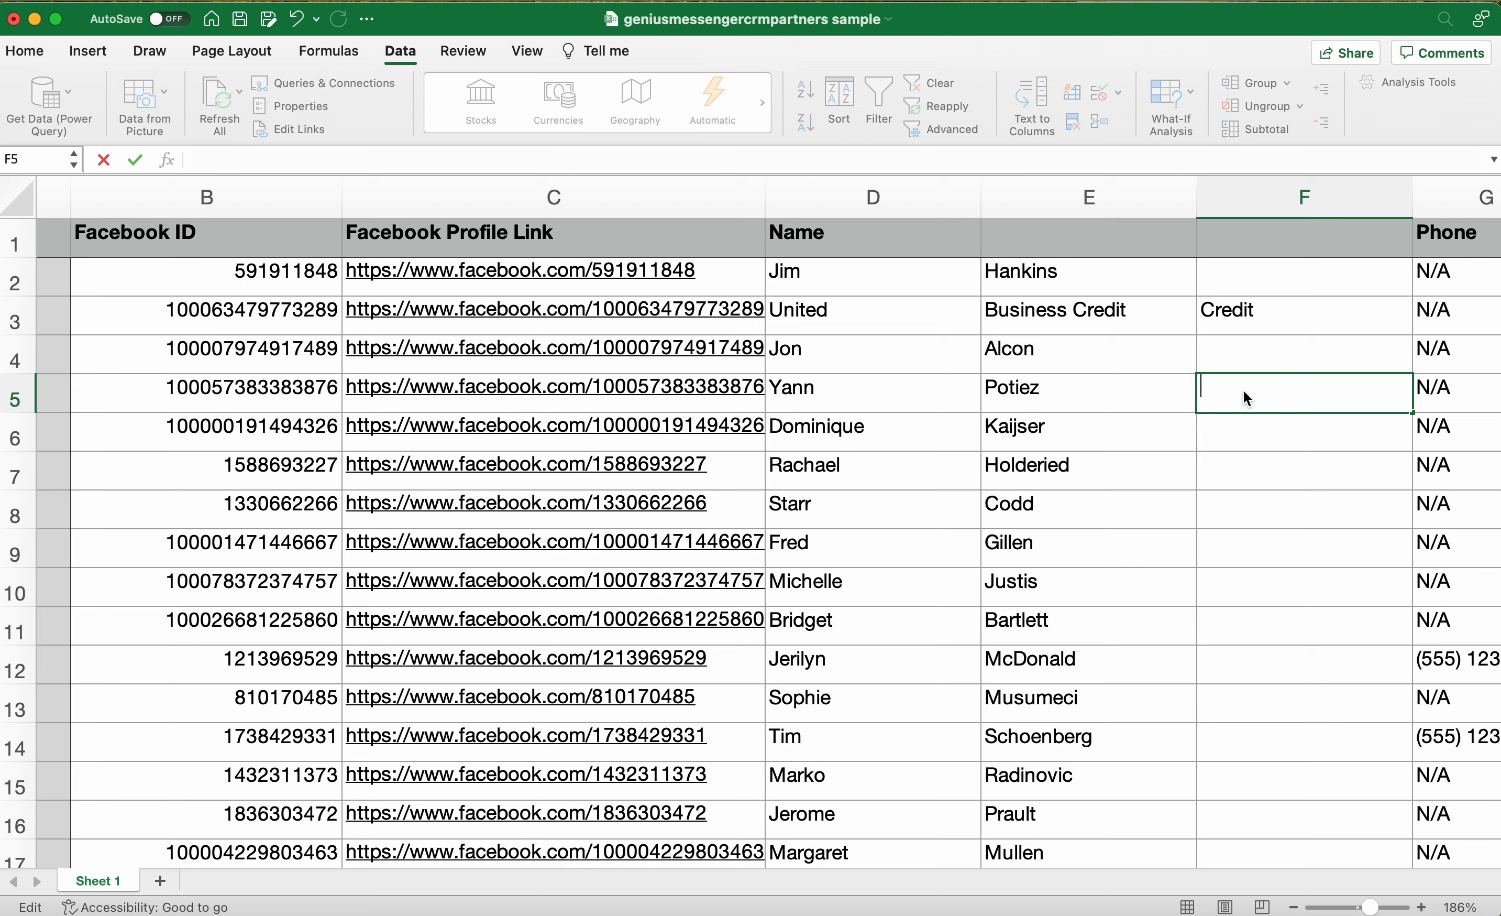
{"action": "left_click", "coordinate": [1129, 389]}
{"action": "double_click", "coordinate": [1130, 389]}
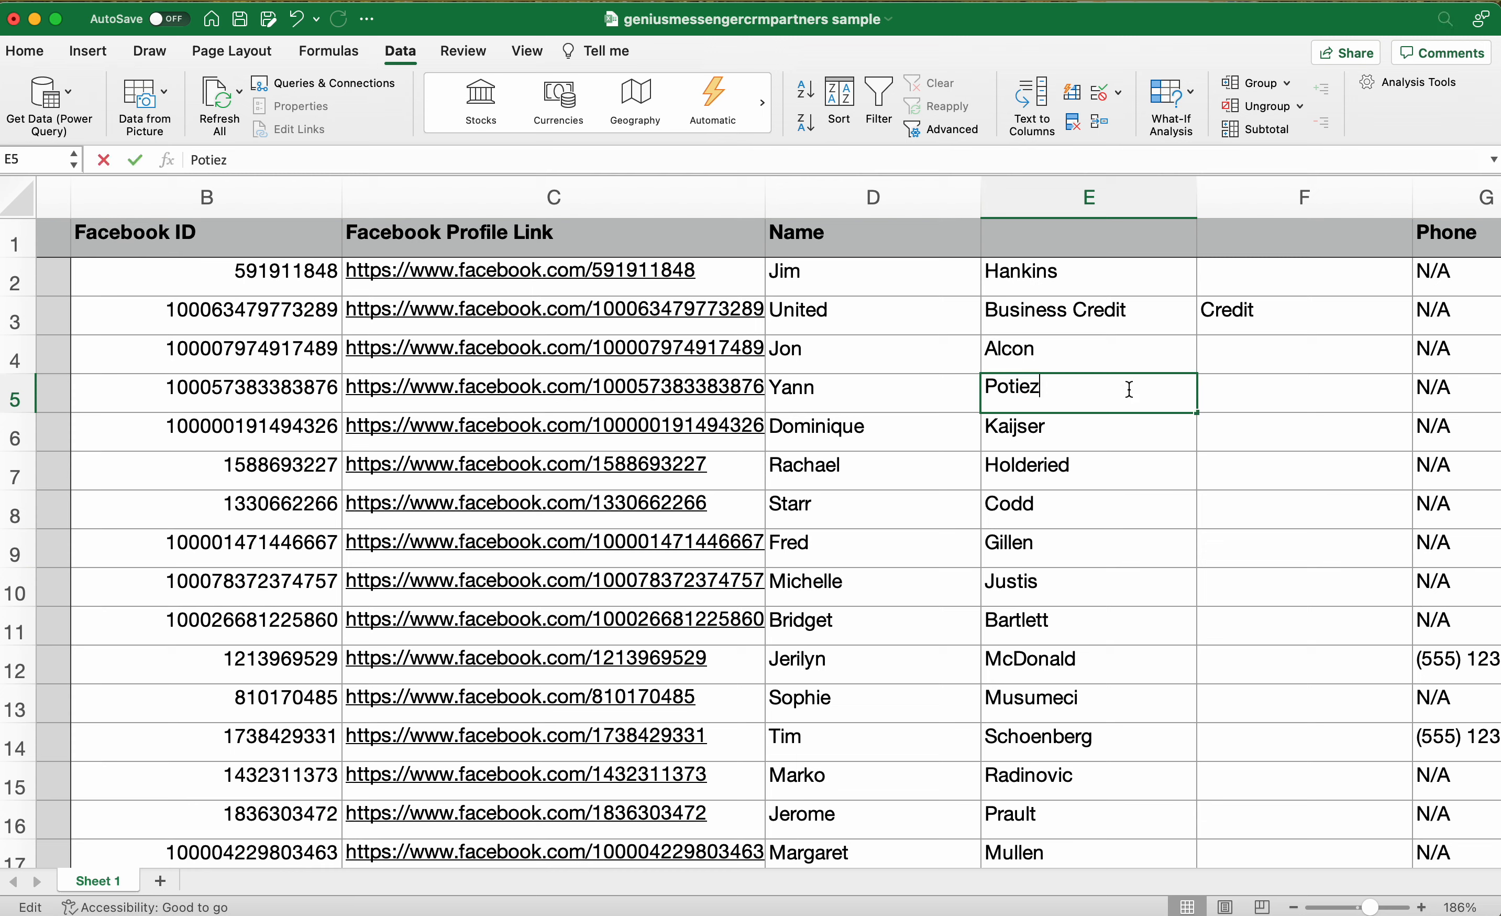
{"action": "key", "text": "cmd+v"}
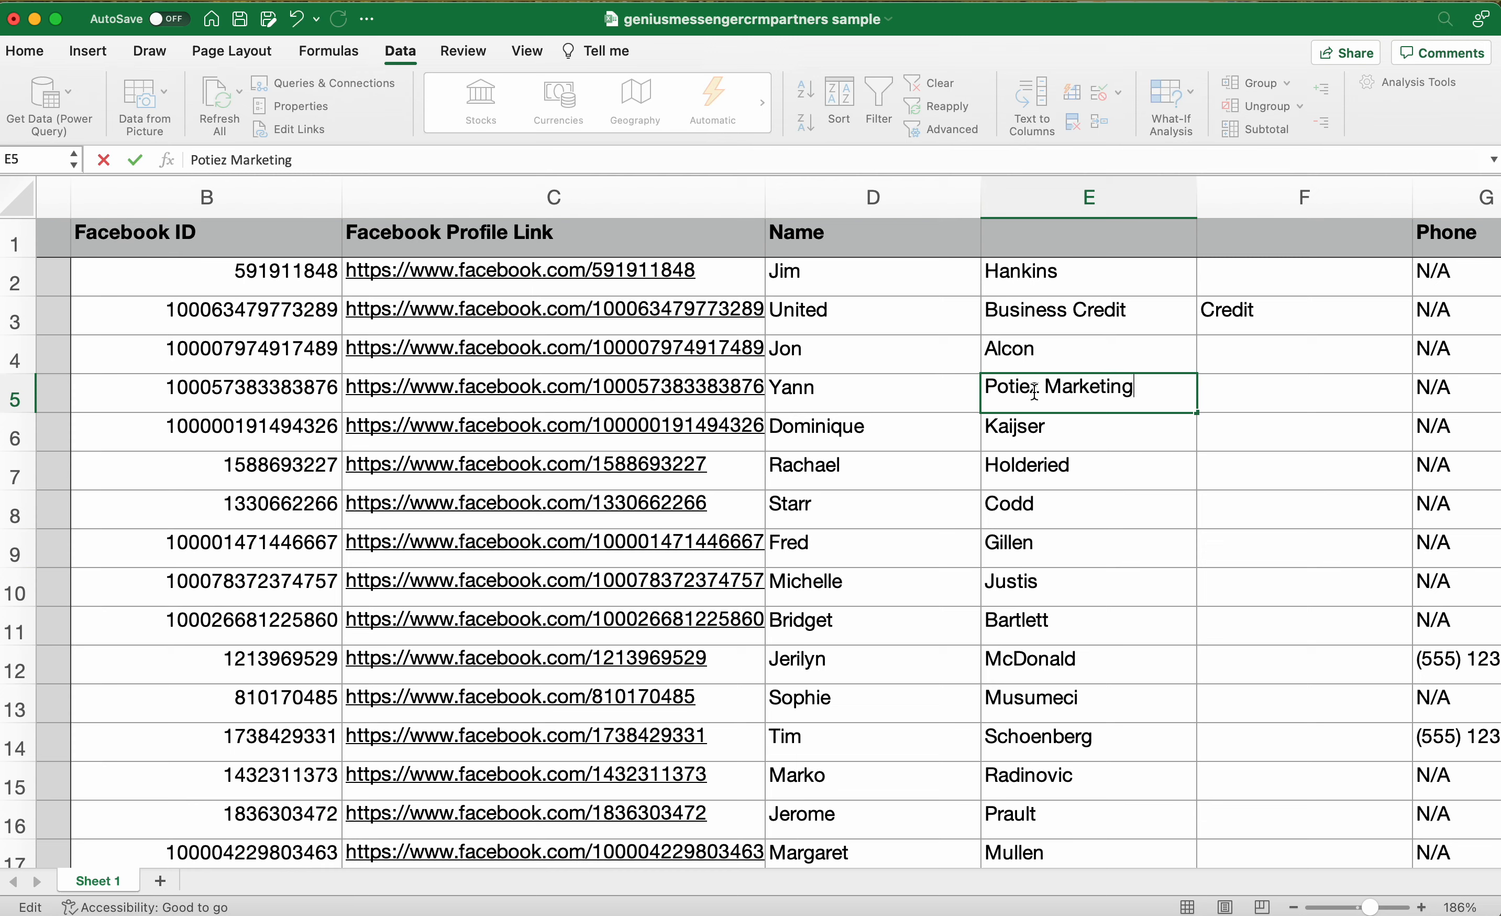
Step: Copy the last name from F18 into E18, overwriting the middle name
{"action": "scroll", "coordinate": [1097, 515], "scroll_direction": "down", "scroll_amount": 8}
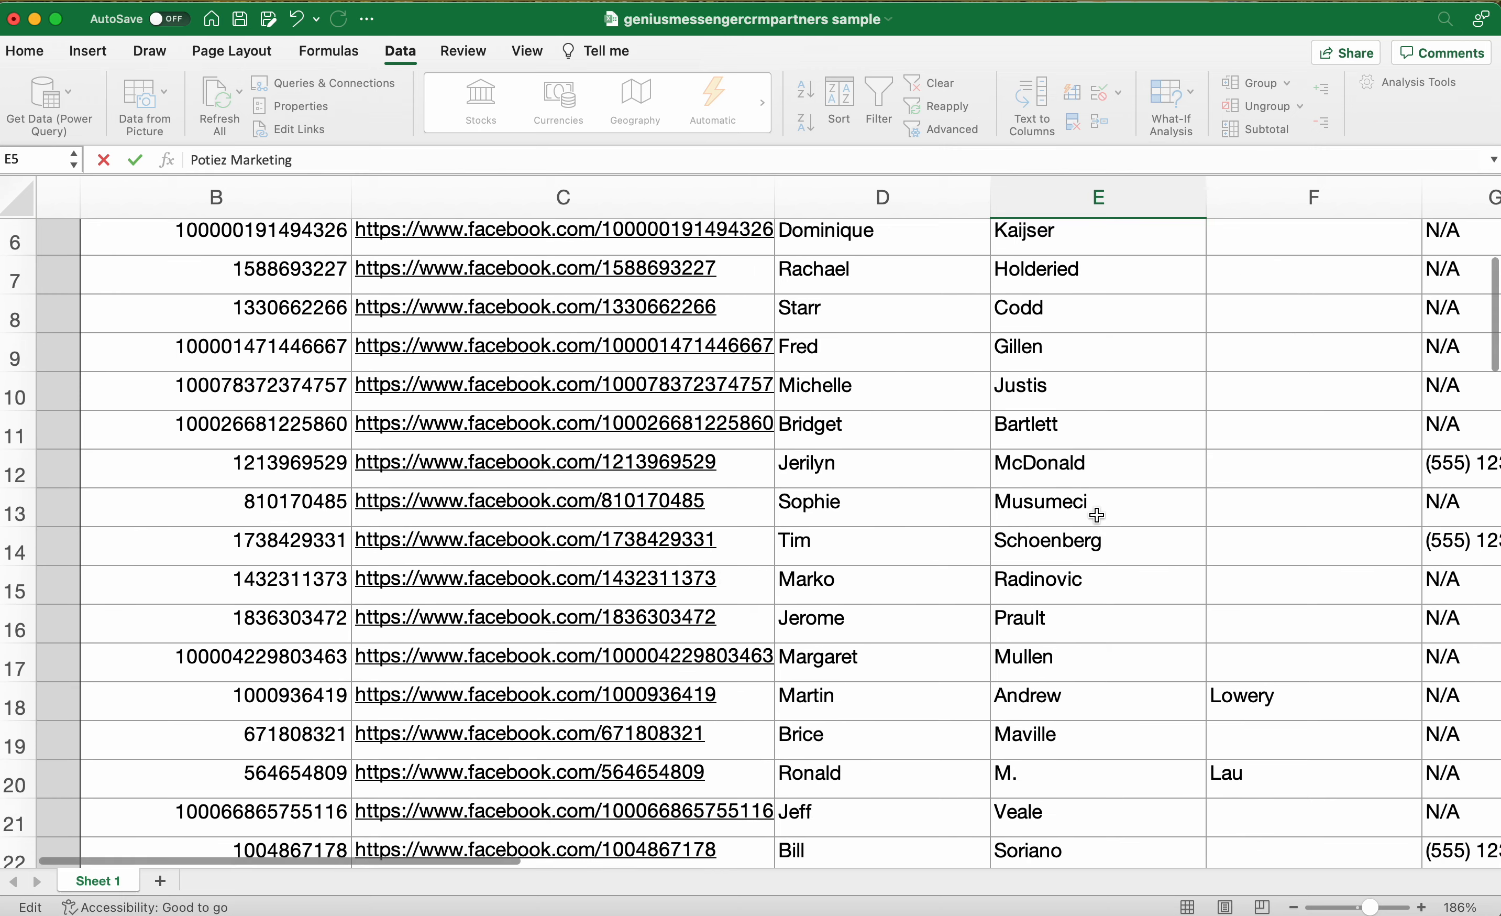
{"action": "scroll", "coordinate": [1097, 514], "scroll_direction": "up", "scroll_amount": 1}
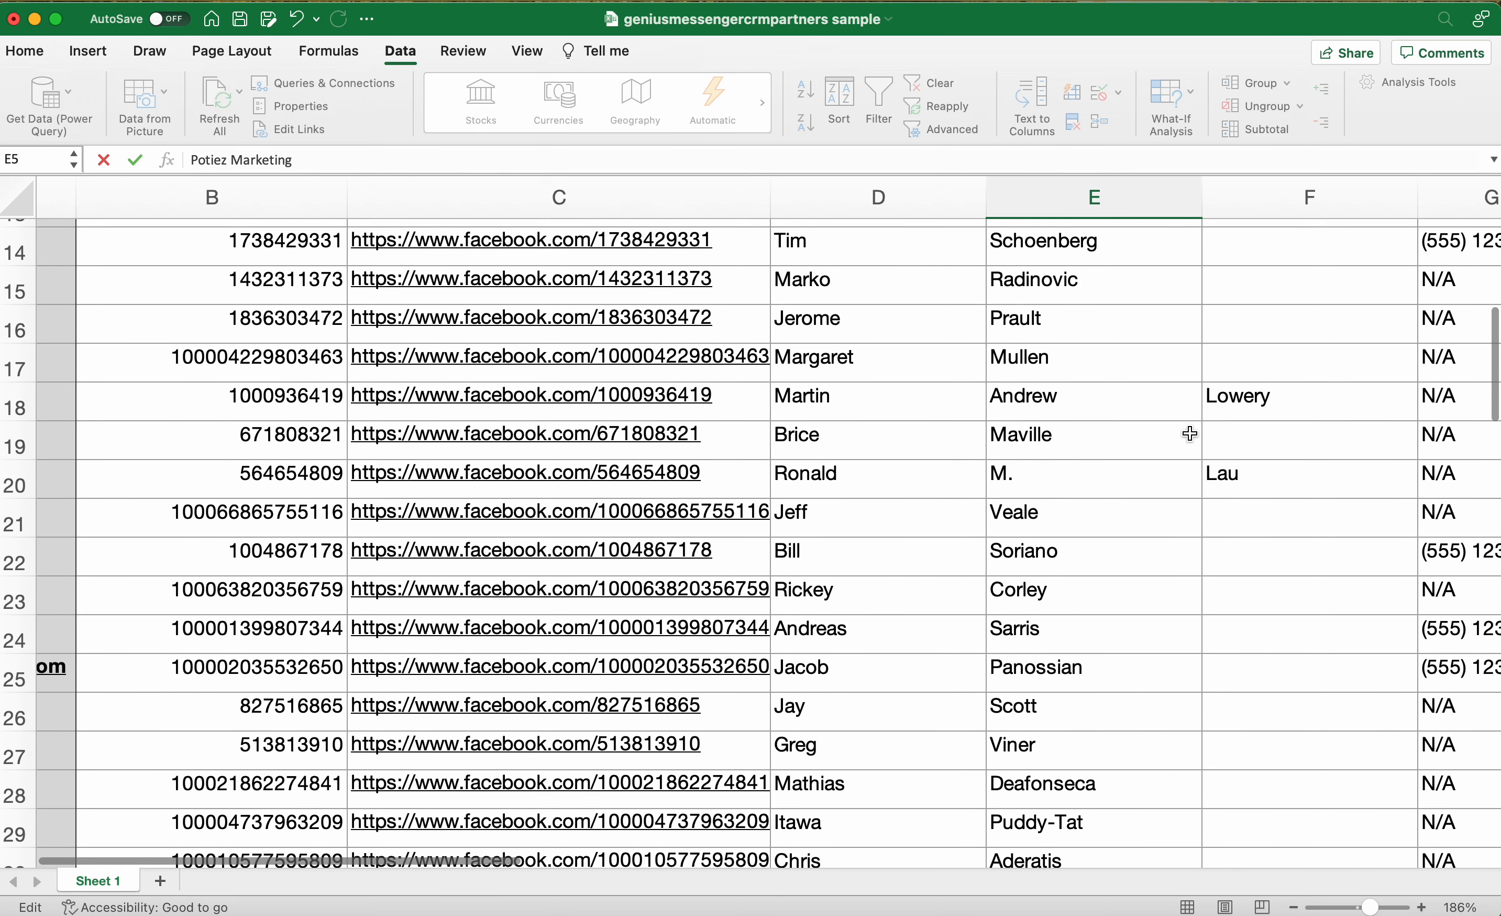
{"action": "left_click", "coordinate": [1235, 392]}
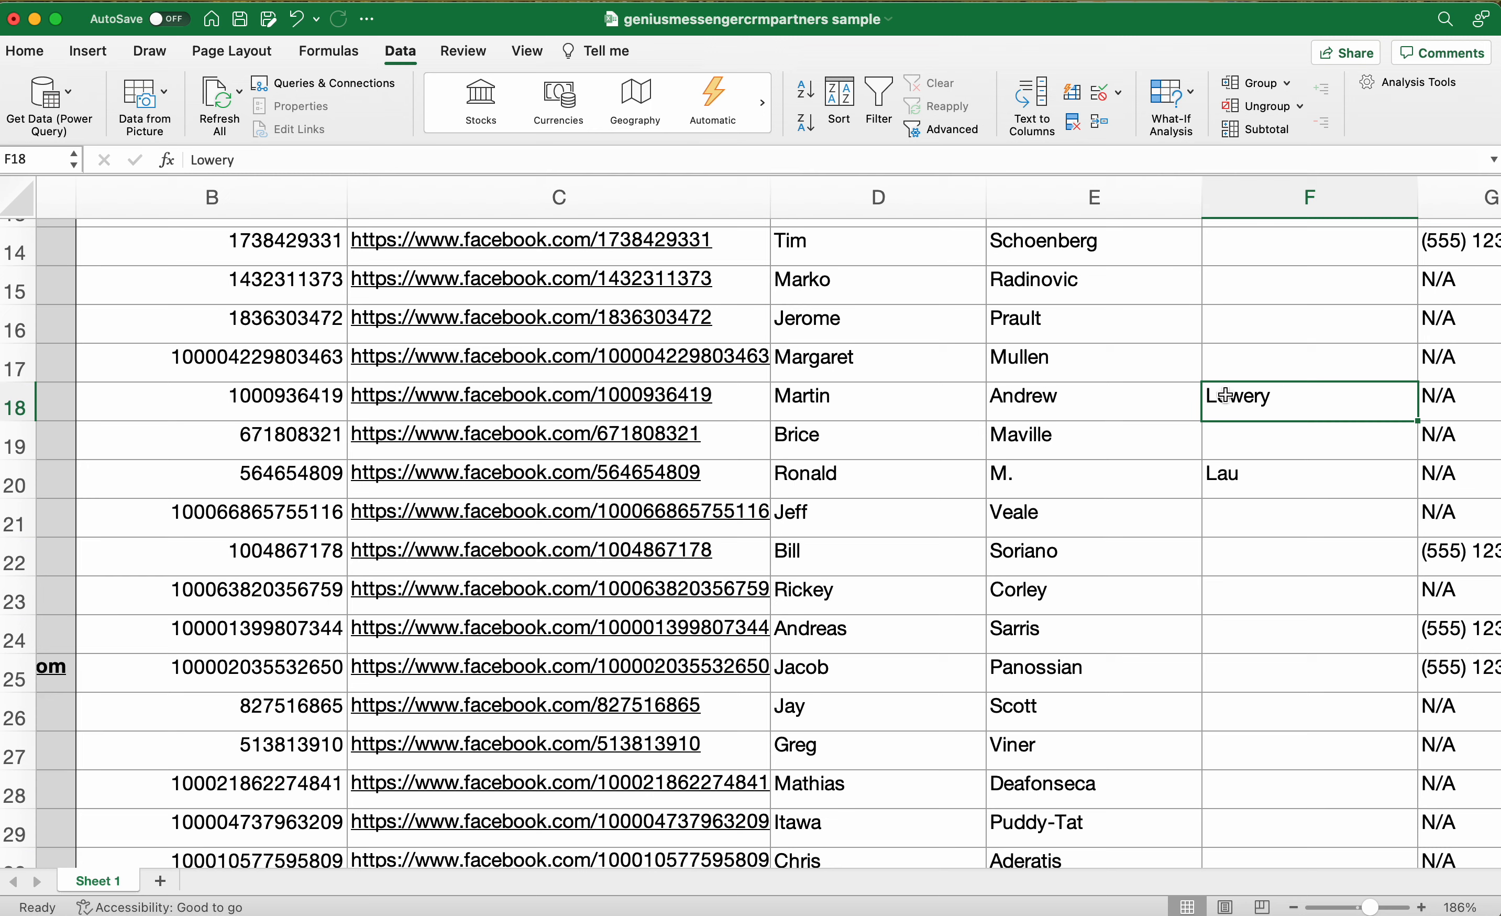
{"action": "mouse_move", "coordinate": [1229, 394]}
{"action": "left_mouse_down"}
{"action": "mouse_move", "coordinate": [1196, 395]}
{"action": "mouse_move", "coordinate": [1242, 396]}
{"action": "left_mouse_up"}
{"action": "left_click", "coordinate": [1247, 439]}
{"action": "left_click", "coordinate": [1246, 398]}
{"action": "key", "text": "super+c"}
{"action": "left_click", "coordinate": [1046, 396]}
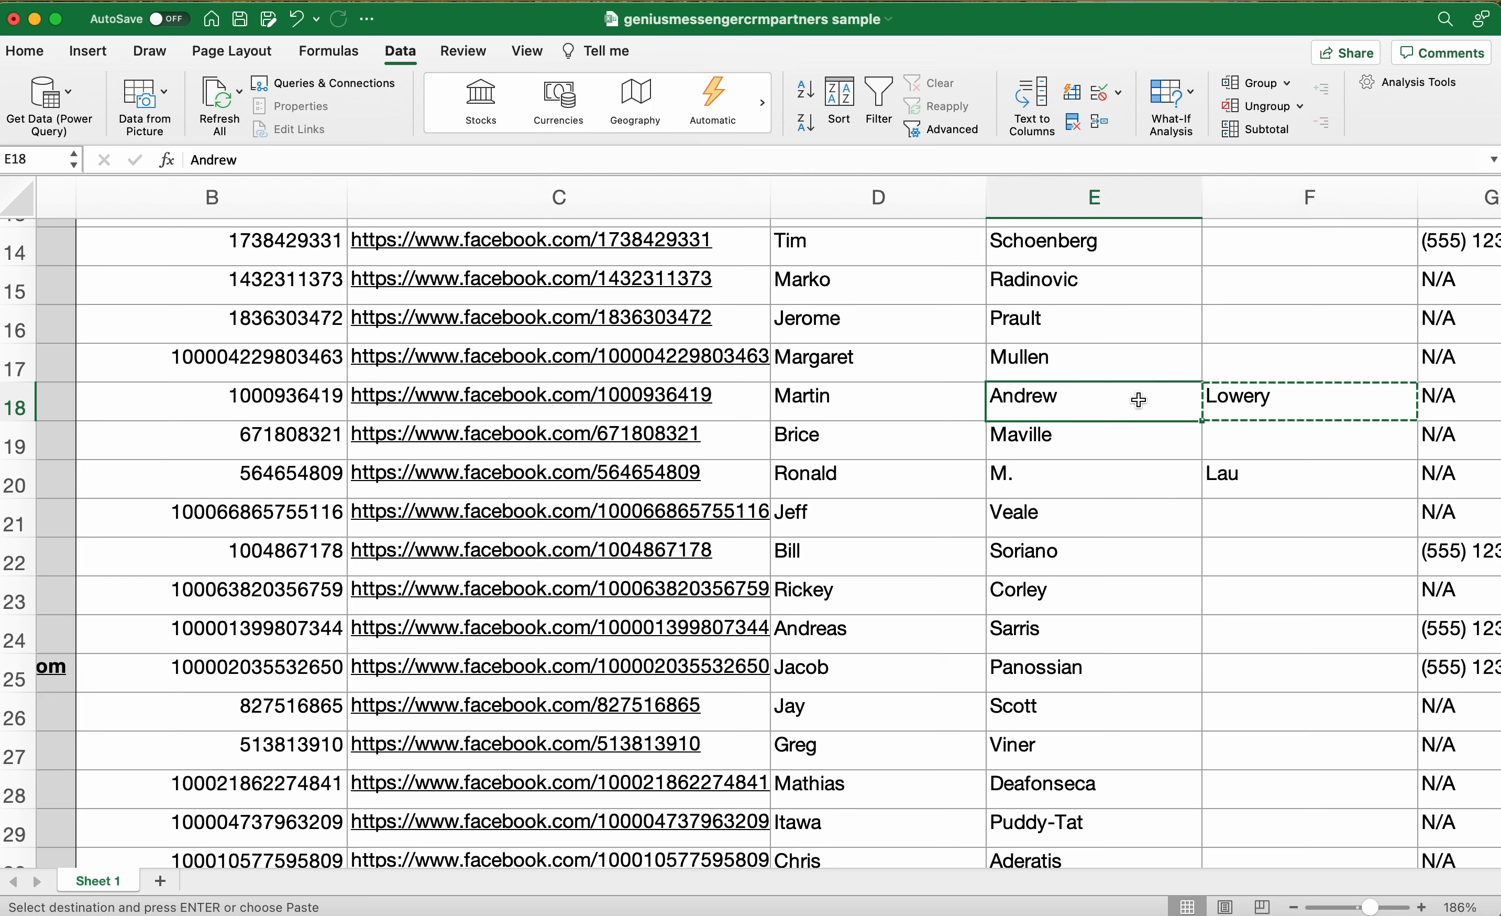
{"action": "key", "text": "super+v"}
Step: Copy the last name from F20 into E20, replacing the middle initial
{"action": "left_click", "coordinate": [1209, 472]}
{"action": "key", "text": "super+c"}
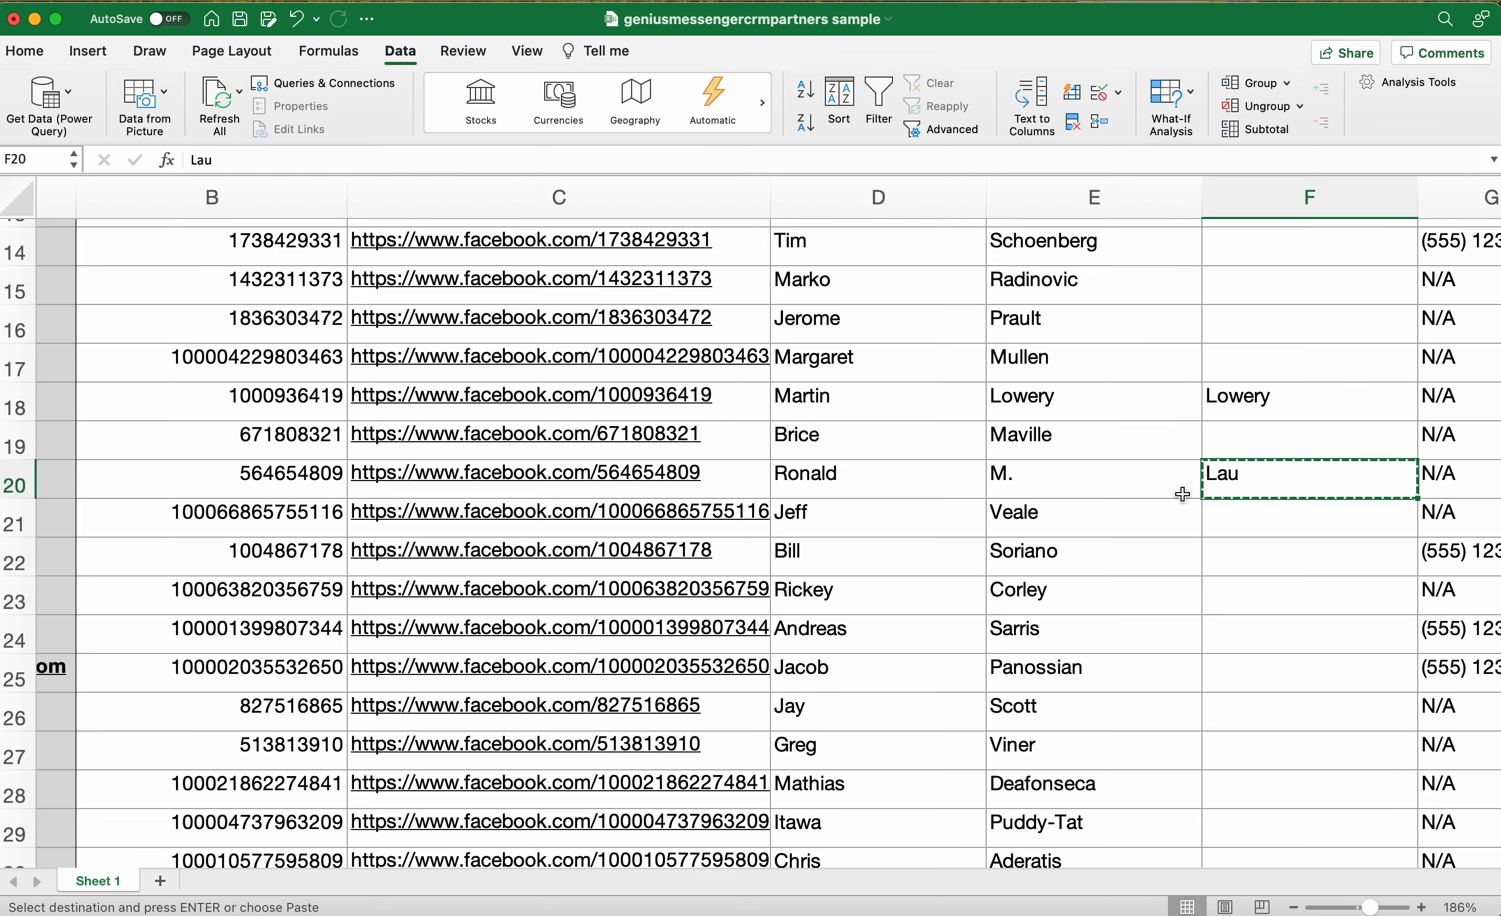
{"action": "left_click", "coordinate": [1120, 488]}
{"action": "key", "text": "super+v"}
Step: Check the "MSc" entry in F42 and move the last name from F45 into E45 over the middle initial
{"action": "scroll", "coordinate": [1171, 542], "scroll_direction": "down", "scroll_amount": 5}
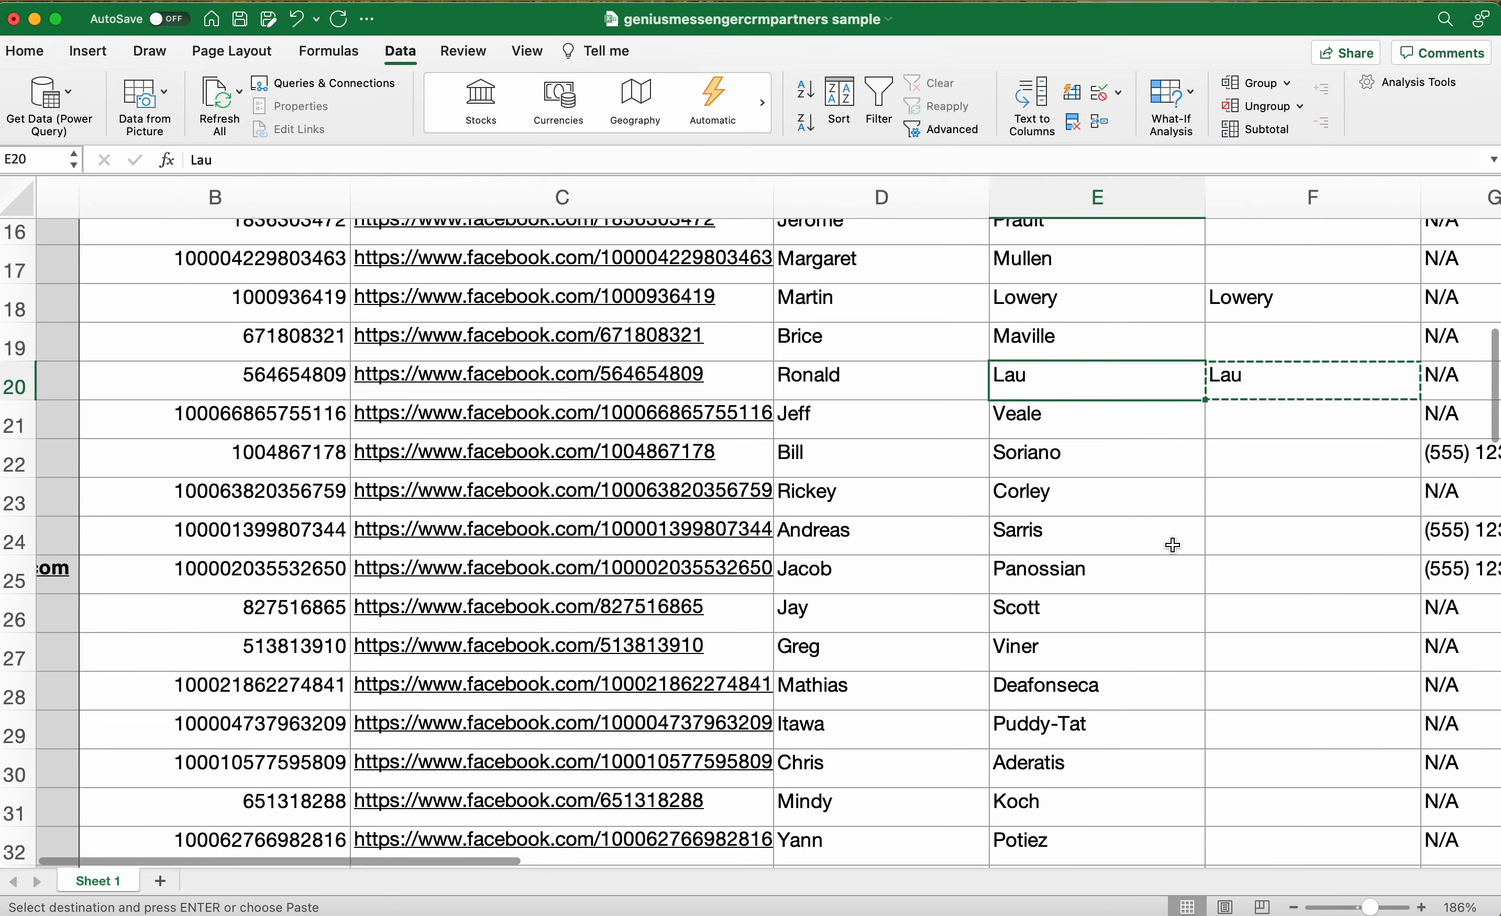
{"action": "scroll", "coordinate": [1172, 545], "scroll_direction": "down", "scroll_amount": 7}
{"action": "left_click", "coordinate": [1239, 486]}
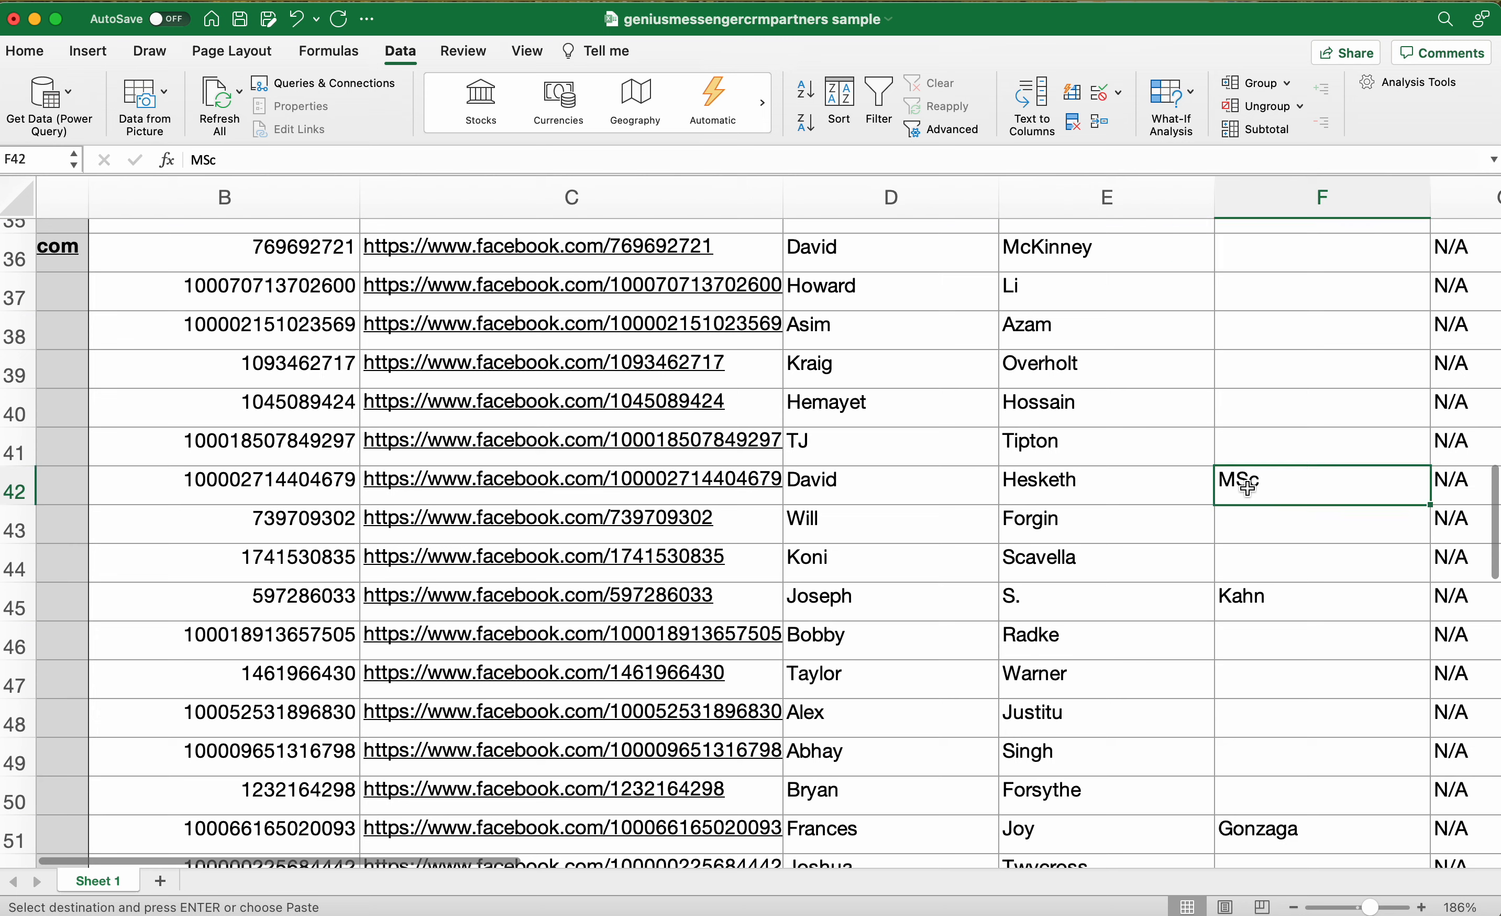
{"action": "left_click", "coordinate": [1260, 610]}
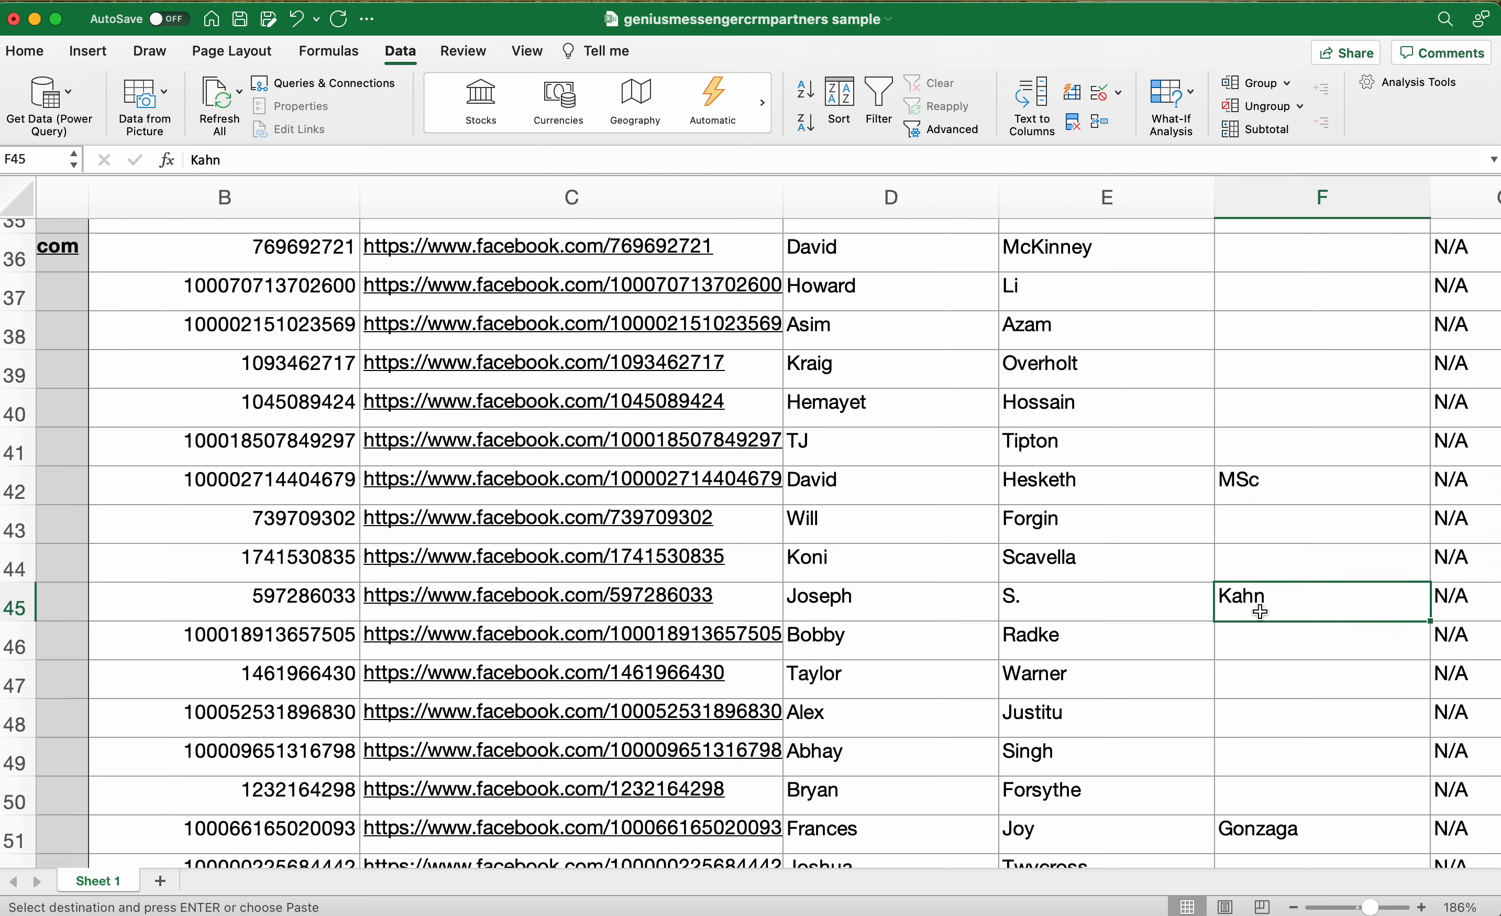
{"action": "left_click", "coordinate": [1105, 609]}
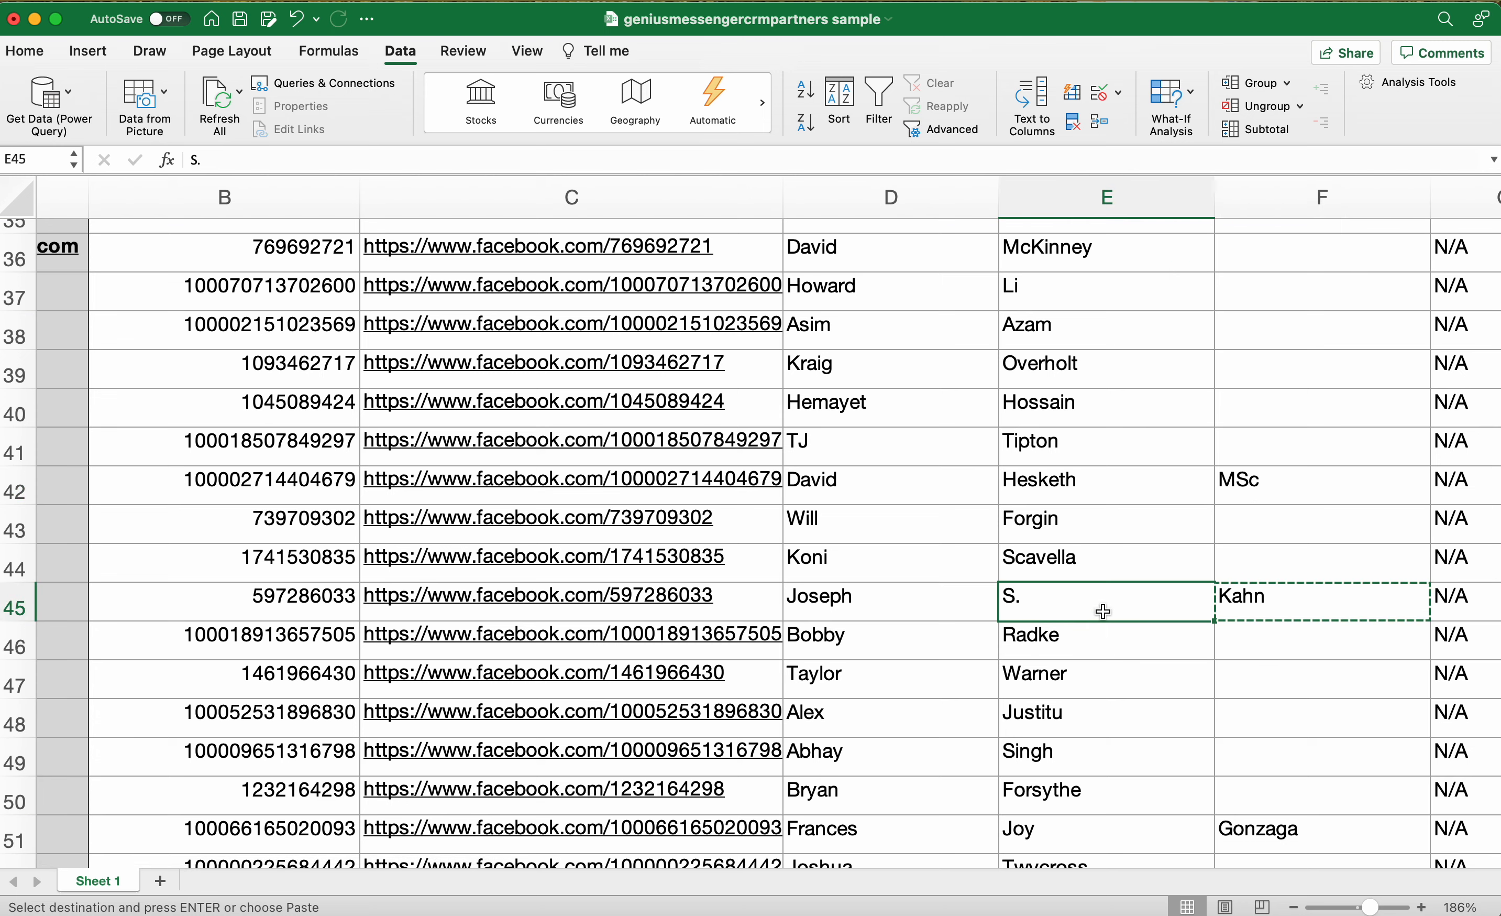
{"action": "key", "text": "super+v"}
Step: Move the last name from F51 into E51, overwriting the middle name there
{"action": "left_click", "coordinate": [1275, 830]}
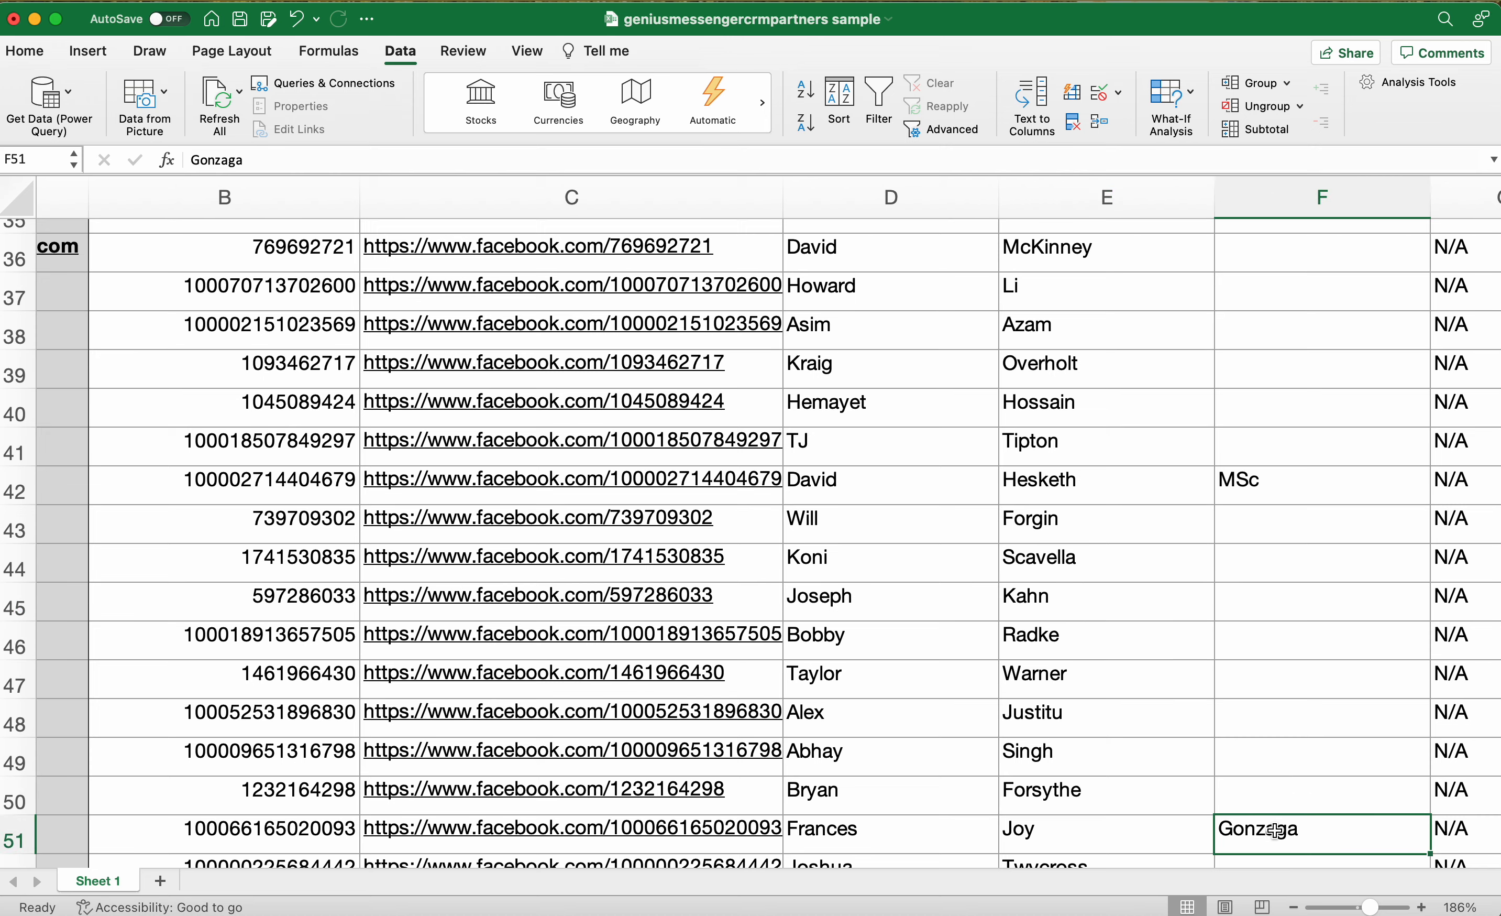
{"action": "key", "text": "super+x"}
{"action": "left_click", "coordinate": [1113, 838]}
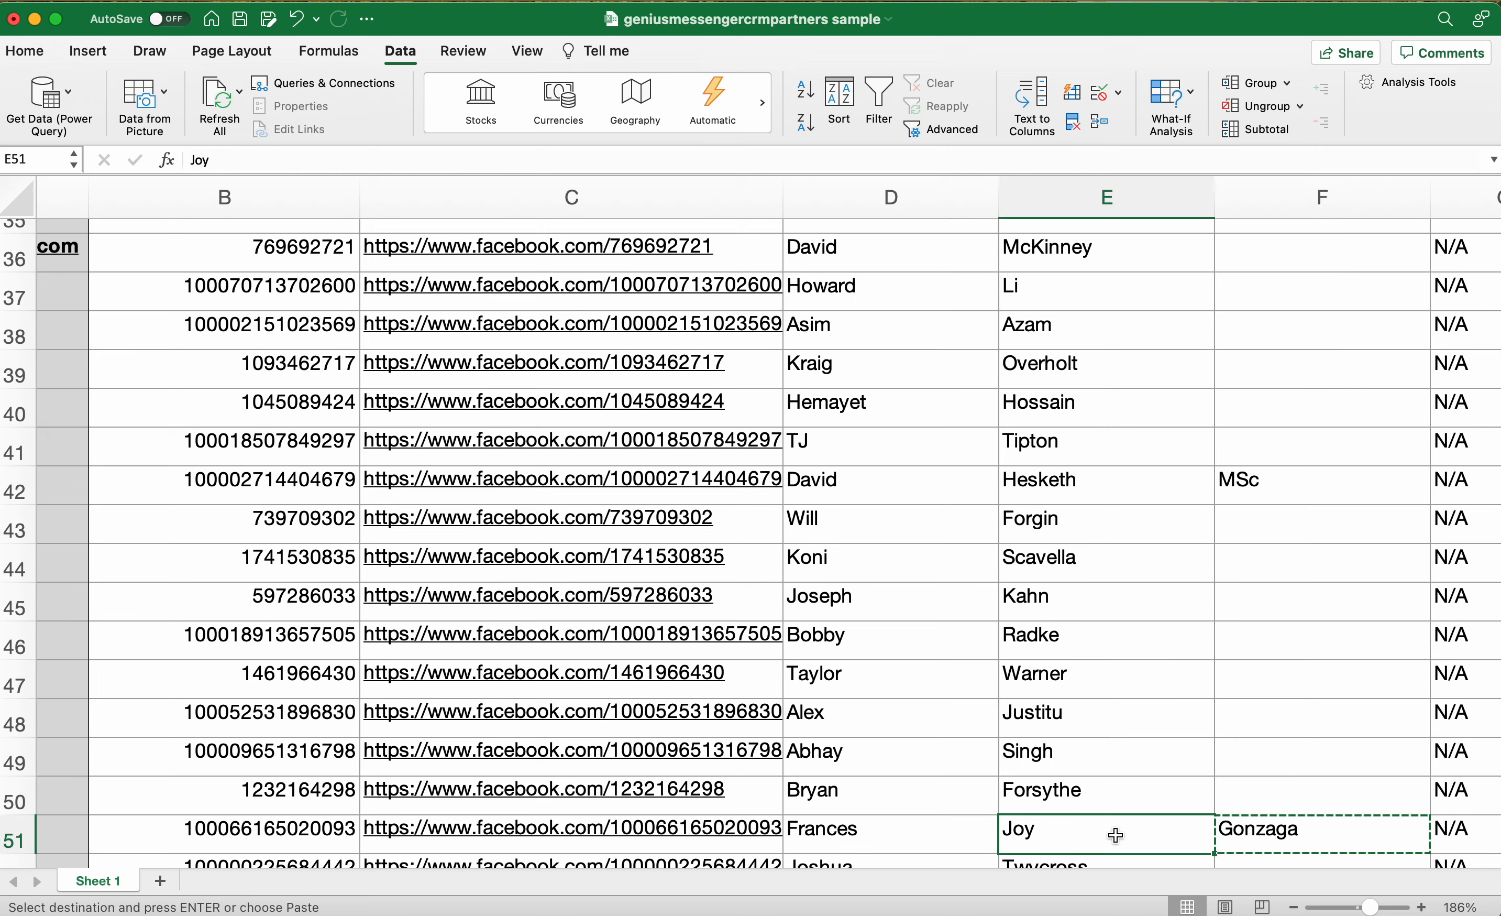
{"action": "key", "text": "super+v"}
Step: Move the last name from F54 into E54 in place of the middle initial
{"action": "scroll", "coordinate": [1121, 843], "scroll_direction": "down", "scroll_amount": 10}
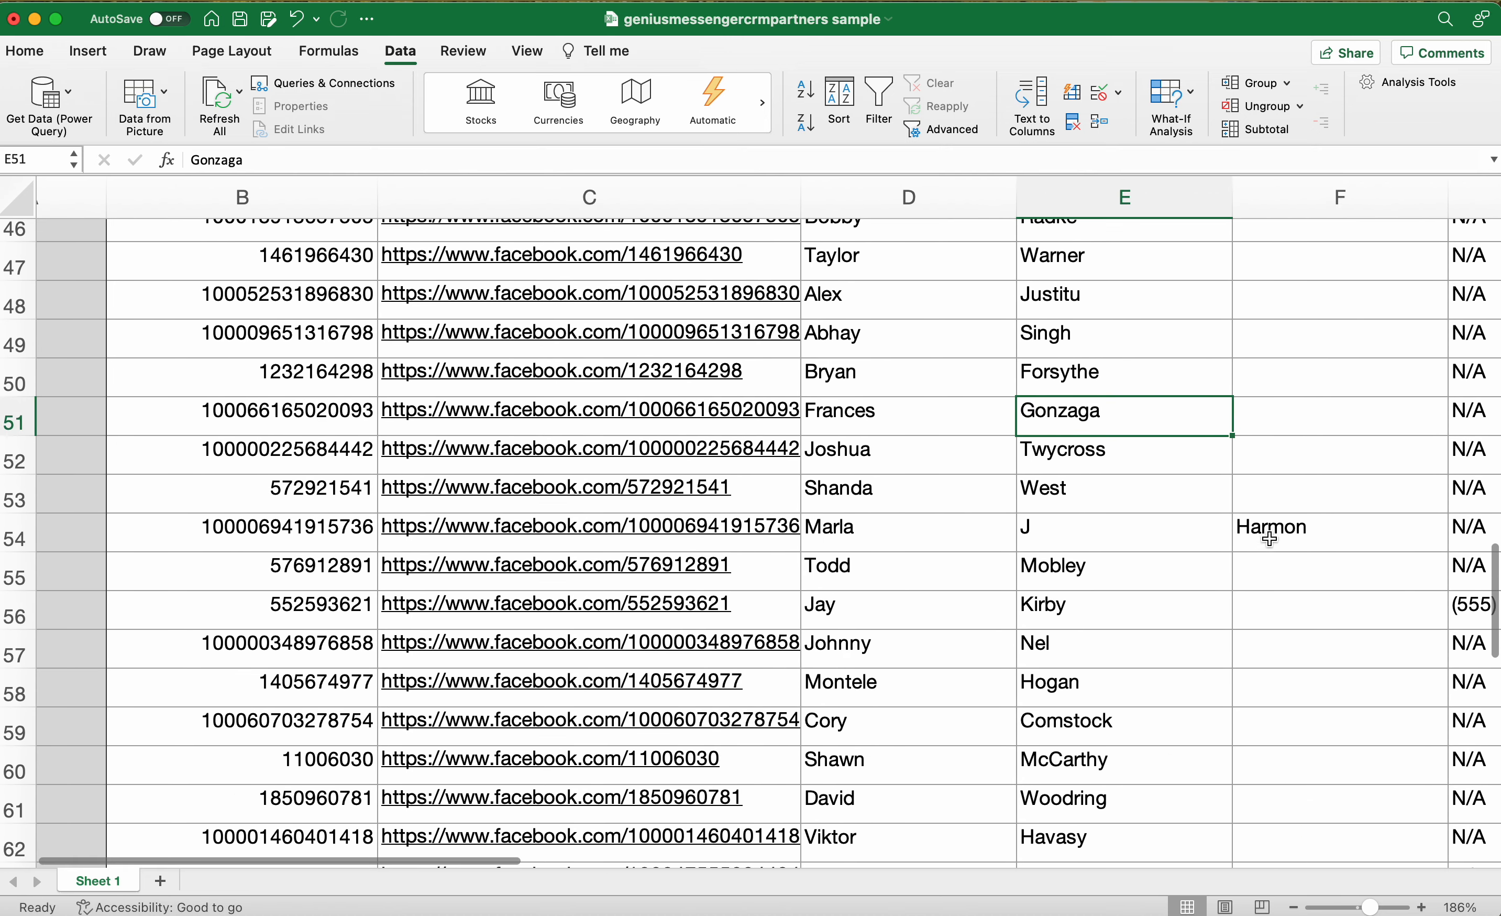
{"action": "left_click", "coordinate": [1269, 535]}
{"action": "key", "text": "super+x"}
{"action": "left_click", "coordinate": [1118, 535]}
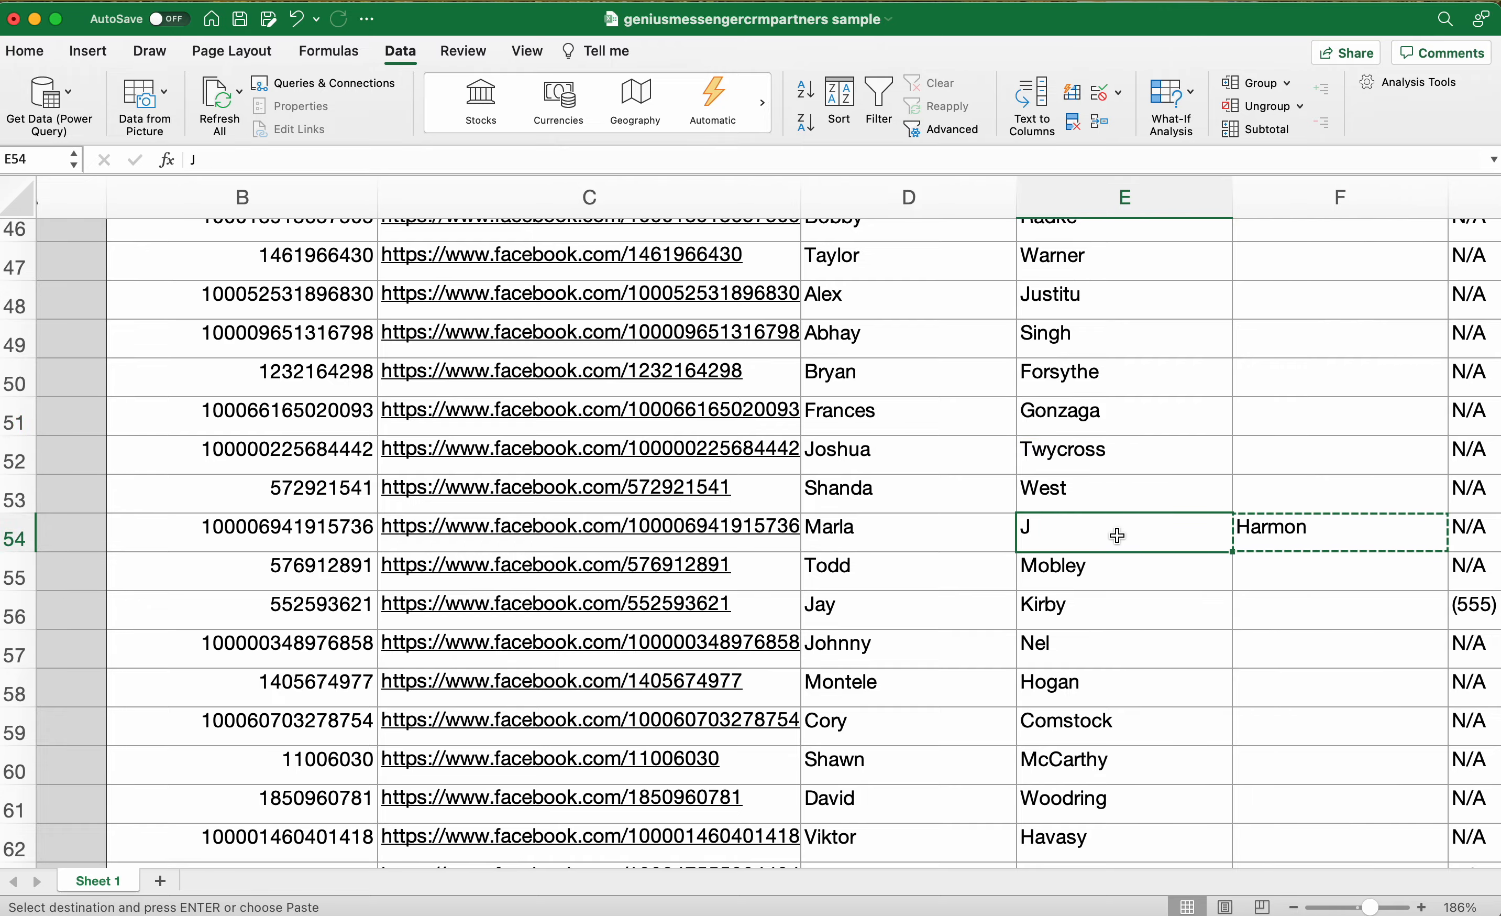
{"action": "key", "text": "super+v"}
Step: Check column F for remaining name parts and delete the whole column
{"action": "scroll", "coordinate": [1323, 580], "scroll_direction": "down", "scroll_amount": 5}
{"action": "scroll", "coordinate": [1324, 580], "scroll_direction": "up", "scroll_amount": 20}
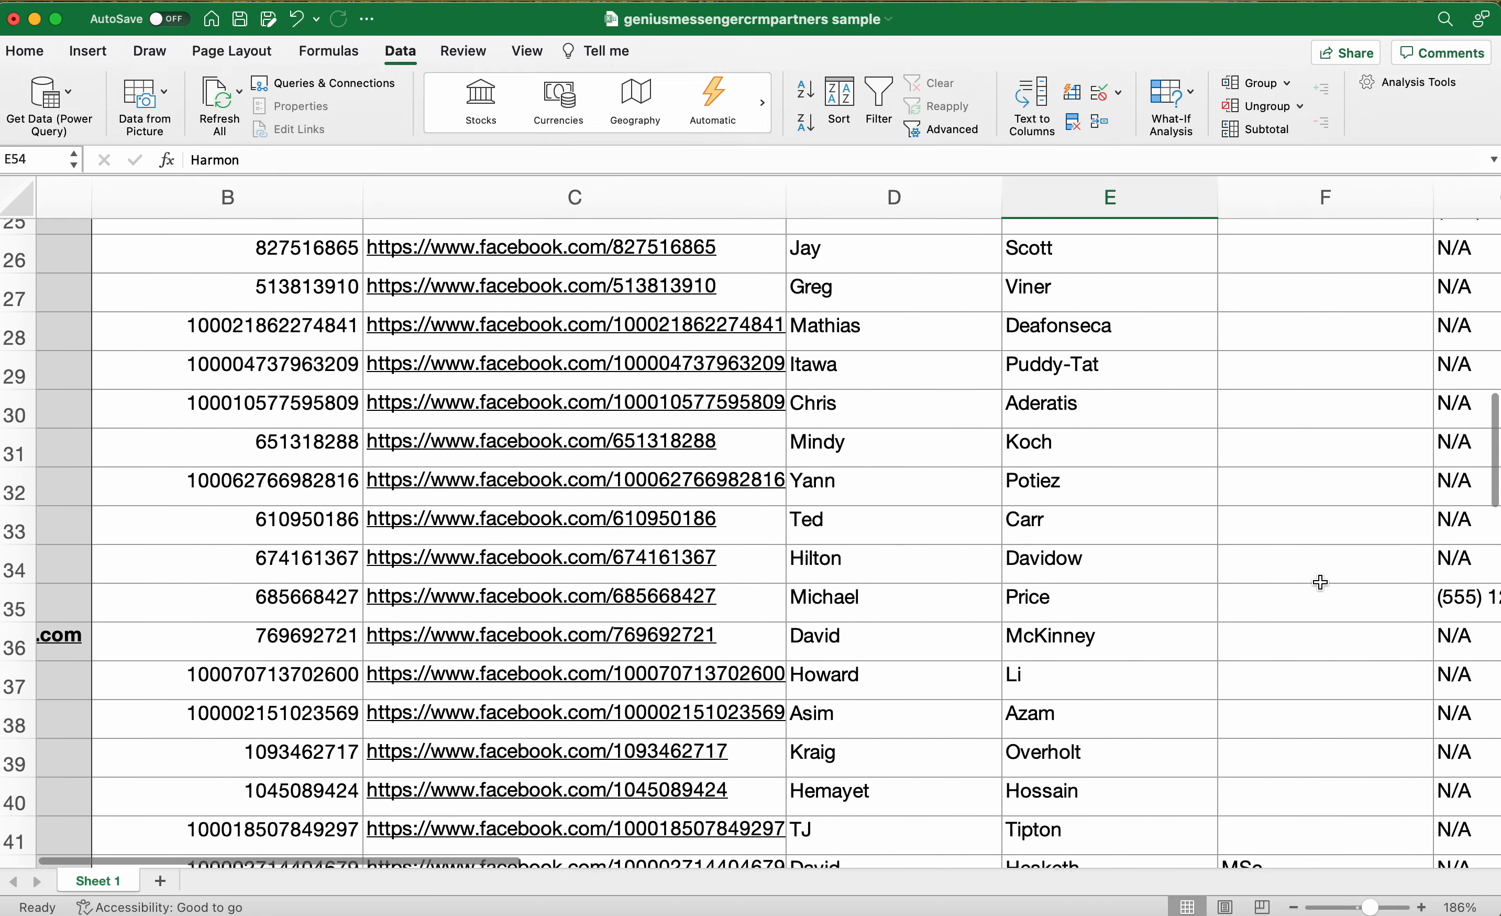
{"action": "scroll", "coordinate": [1320, 582], "scroll_direction": "down", "scroll_amount": 15}
{"action": "left_click", "coordinate": [1325, 197]}
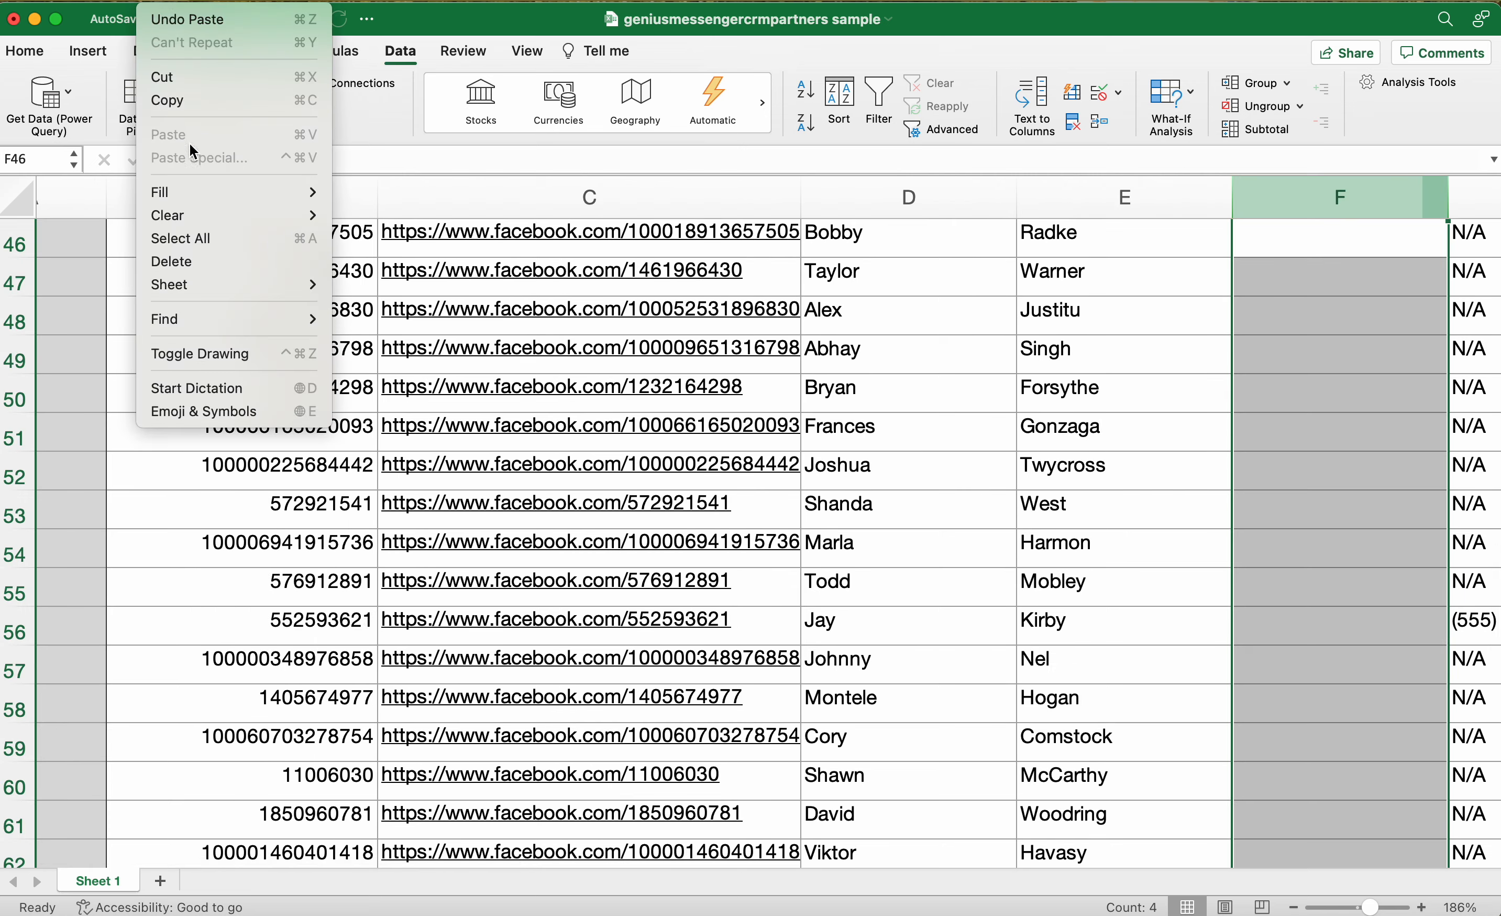
{"action": "left_click", "coordinate": [193, 261]}
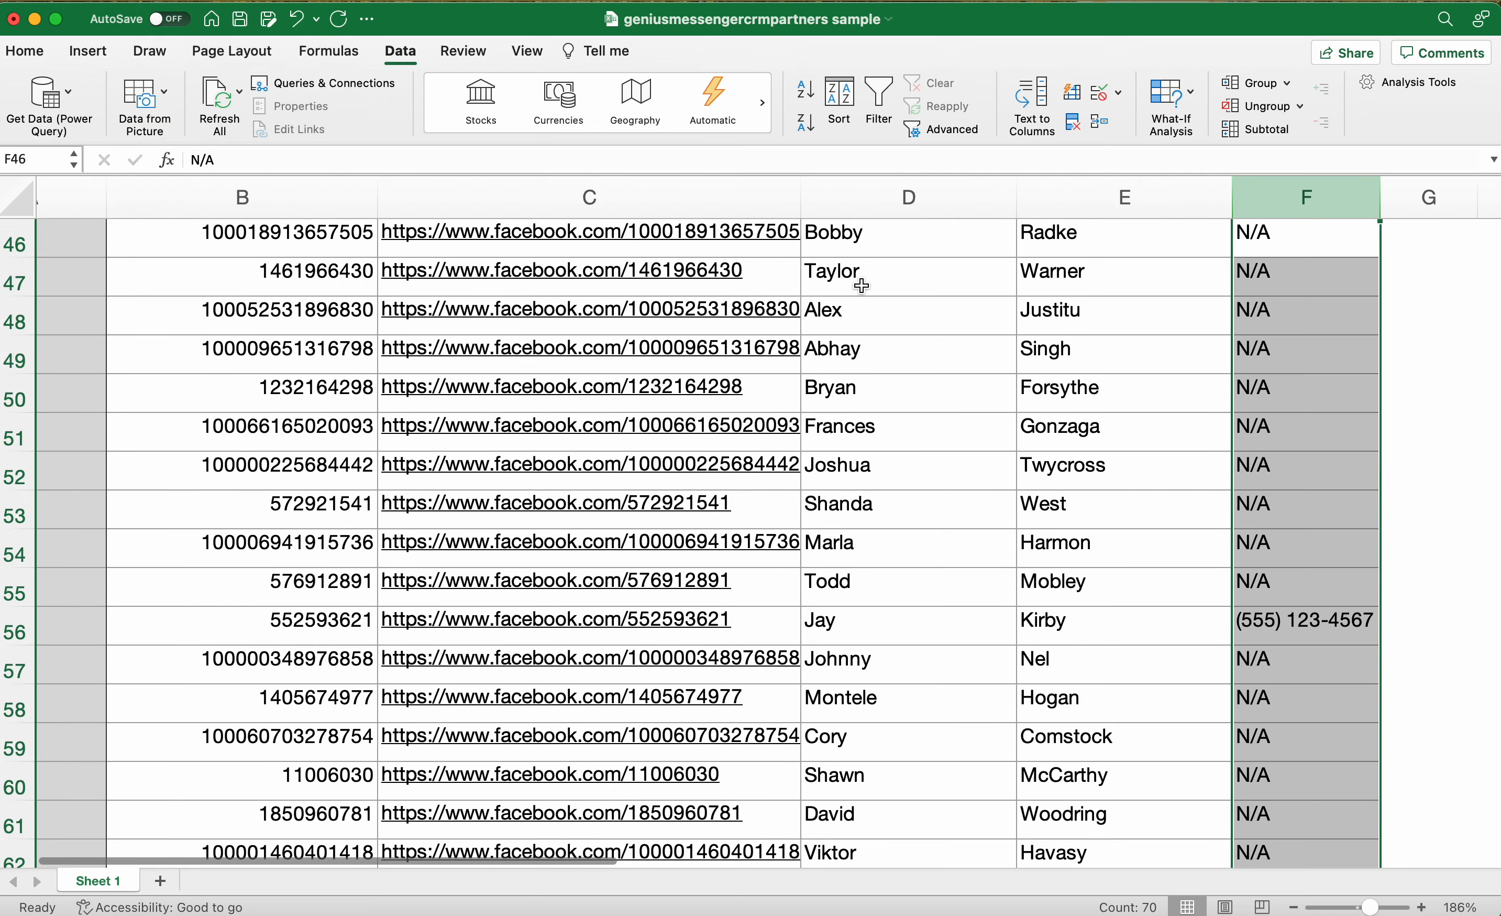
Step: Highlight the first name column D and the last name column E in turn
{"action": "left_click", "coordinate": [887, 213]}
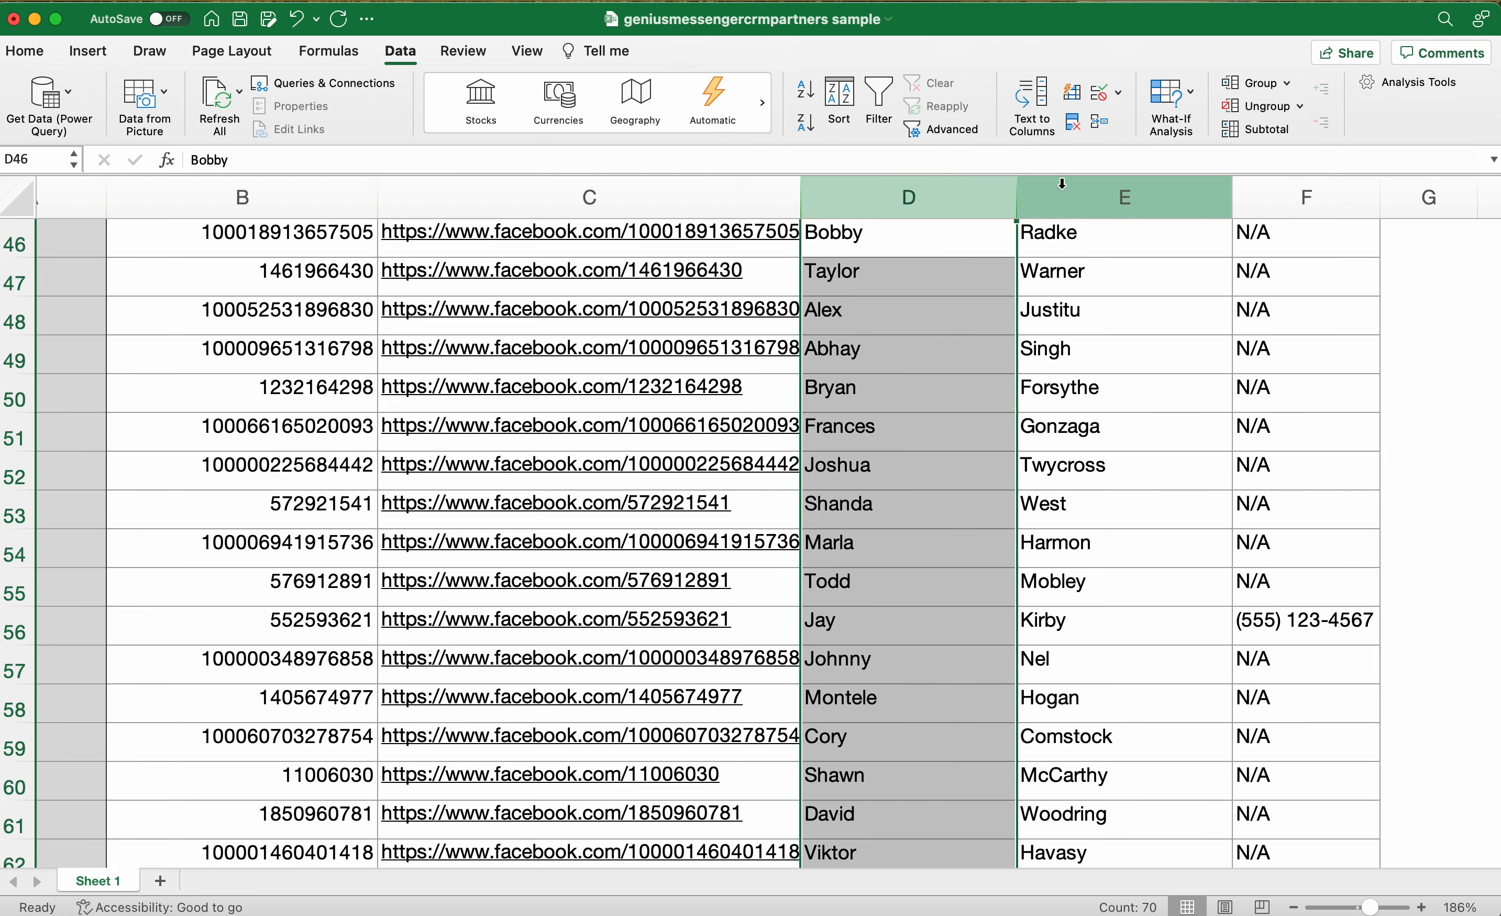
{"action": "left_click", "coordinate": [1076, 200]}
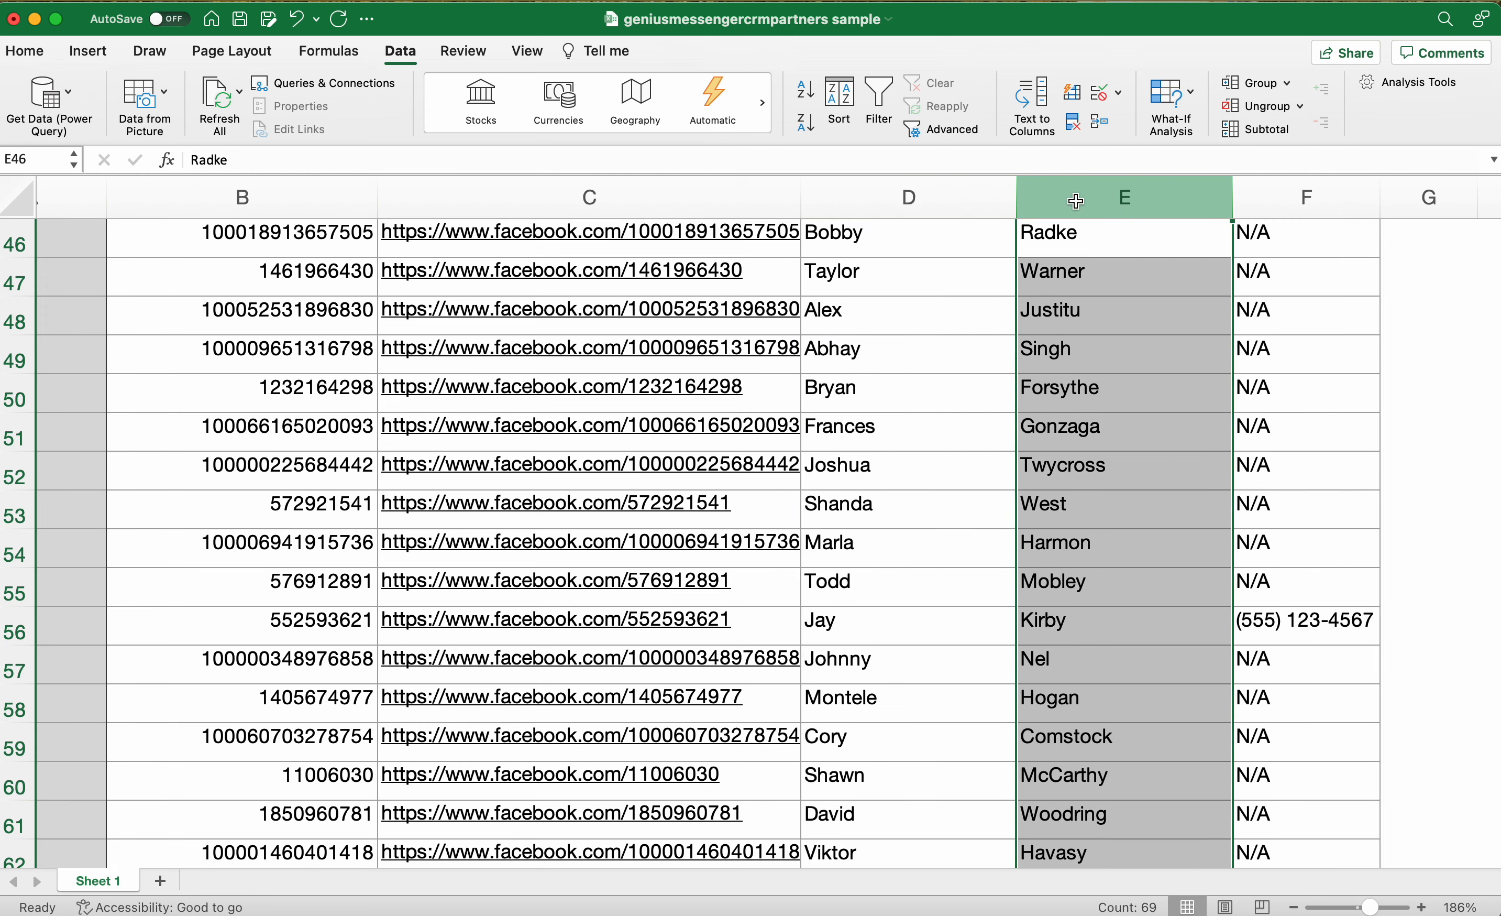